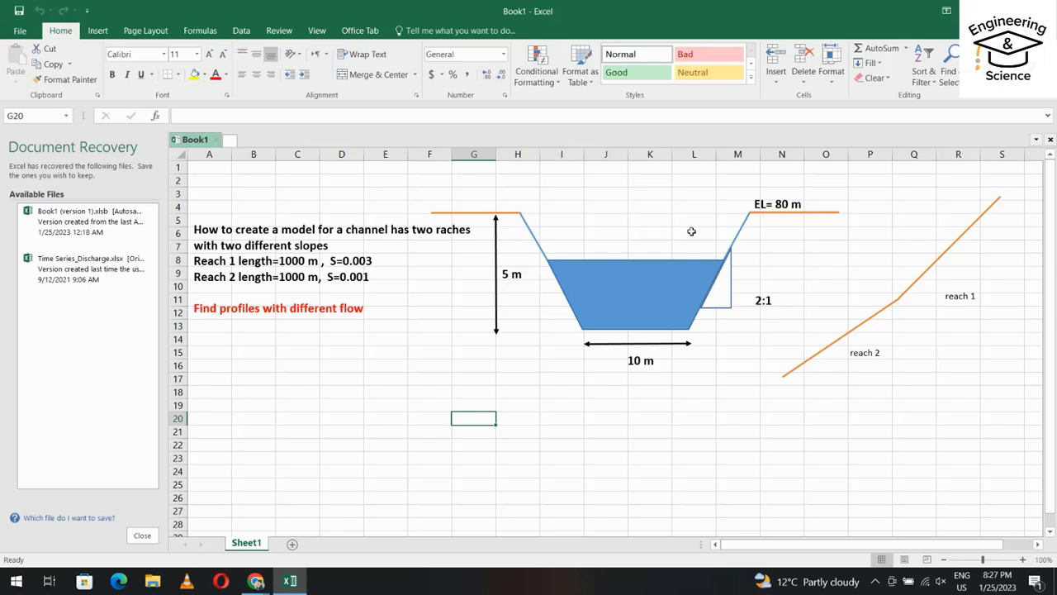
# Step: Review the trapezoidal channel sketch in Book1, select cell H6, and minimize Excel to show the desktop
pyautogui.moveTo(525, 255); pyautogui.dragTo(521, 313)
pyautogui.click(501, 238)
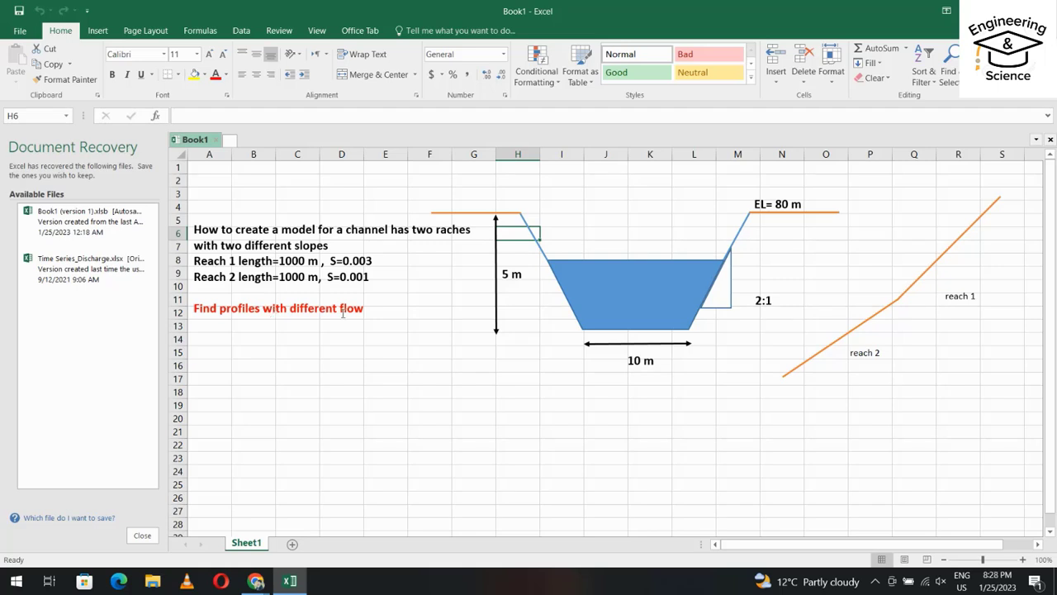
pyautogui.press('super+d')
# Step: Launch HEC-RAS and create a new project titled tutorial3 in the t1 folder
pyautogui.doubleClick(31, 351)
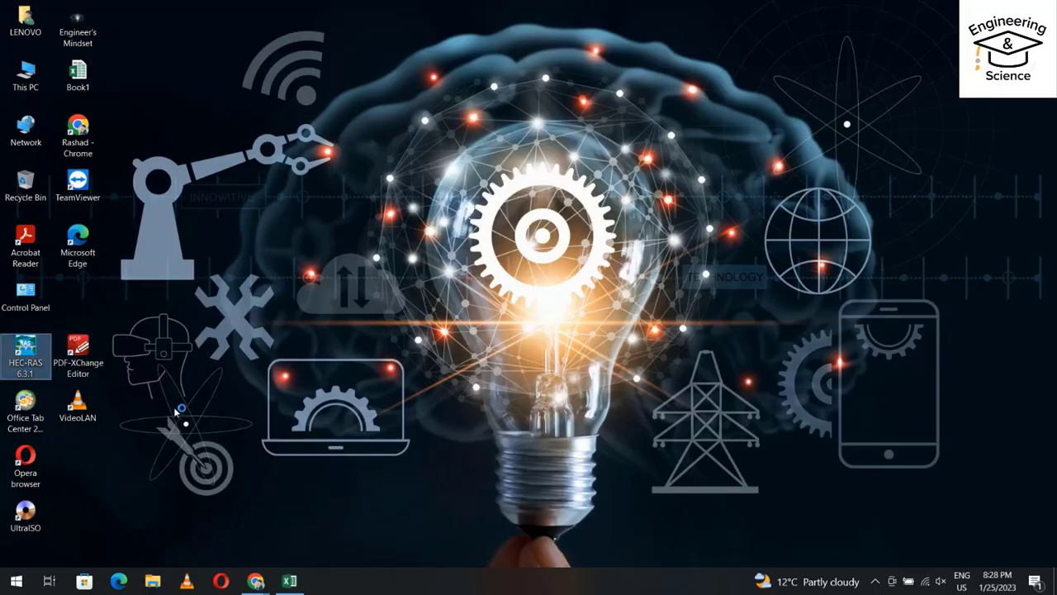
pyautogui.click(263, 215)
pyautogui.click(289, 231)
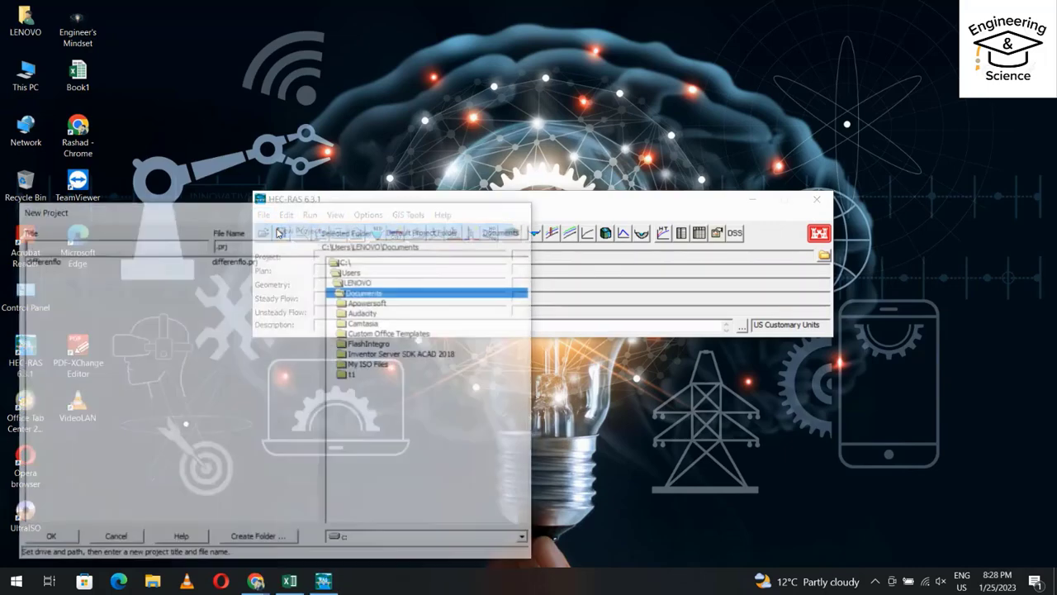
pyautogui.click(366, 377)
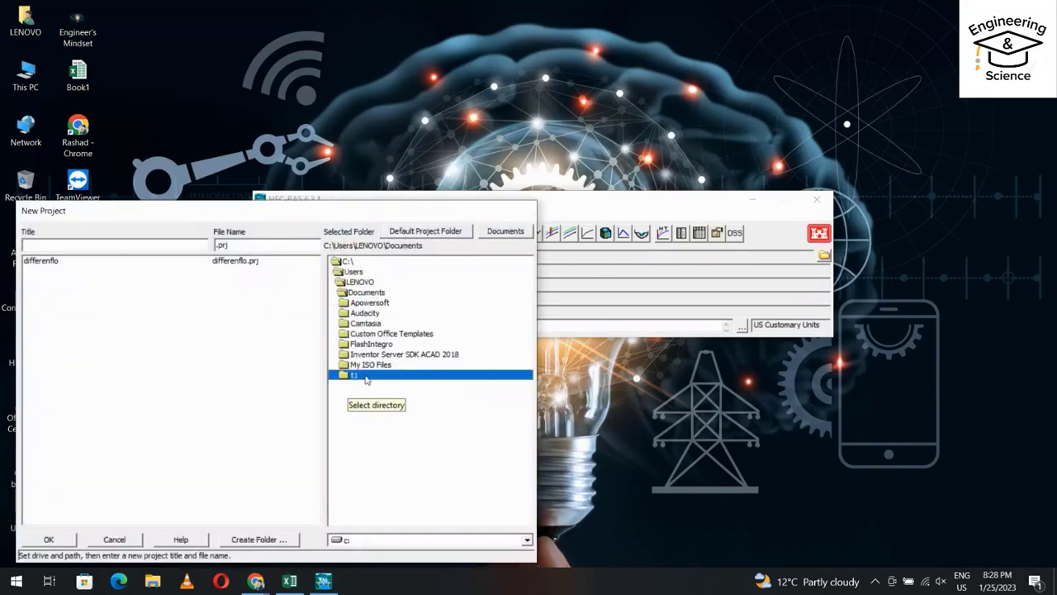
pyautogui.click(256, 540)
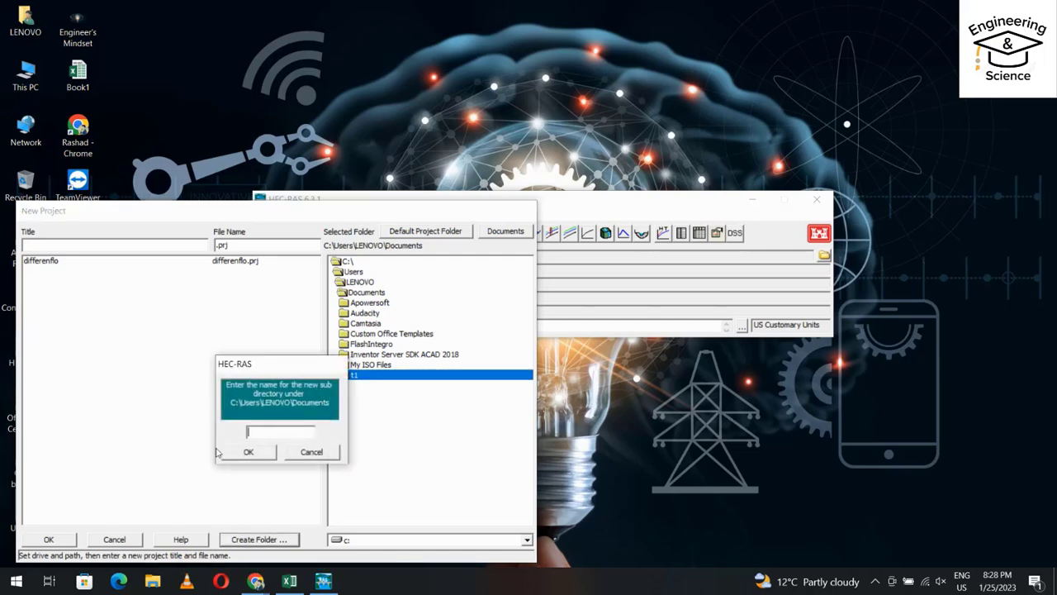
pyautogui.click(311, 450)
pyautogui.doubleClick(368, 377)
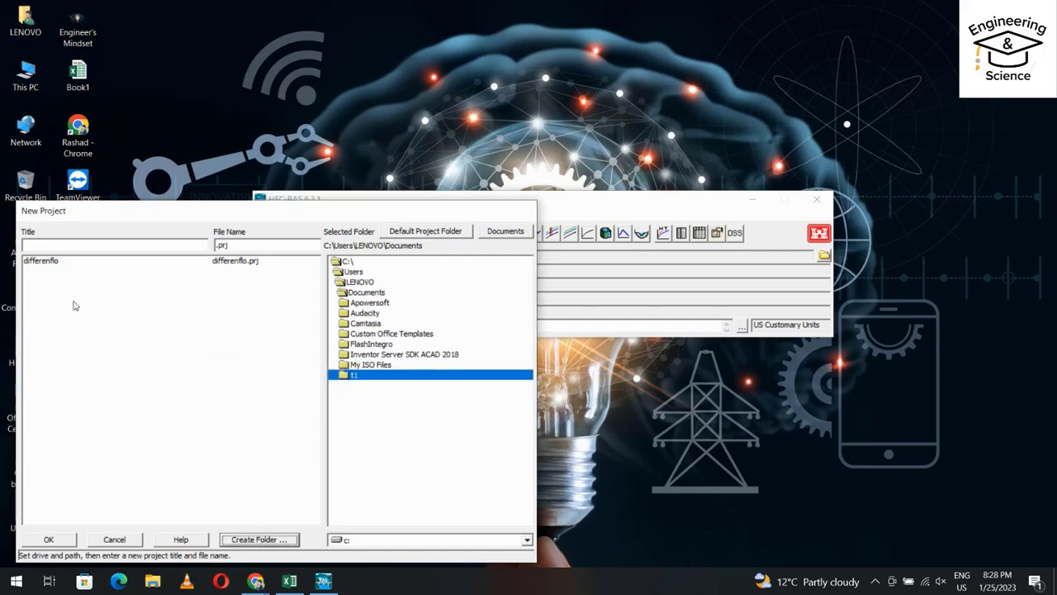
pyautogui.click(70, 243)
pyautogui.write('tut')
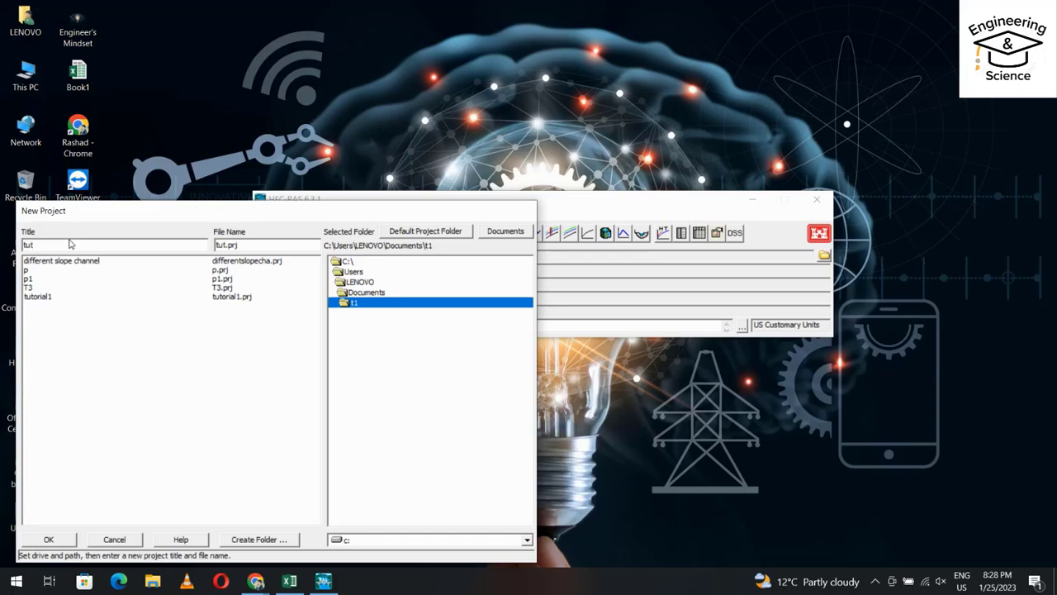
pyautogui.write('orial3')
pyautogui.click(49, 538)
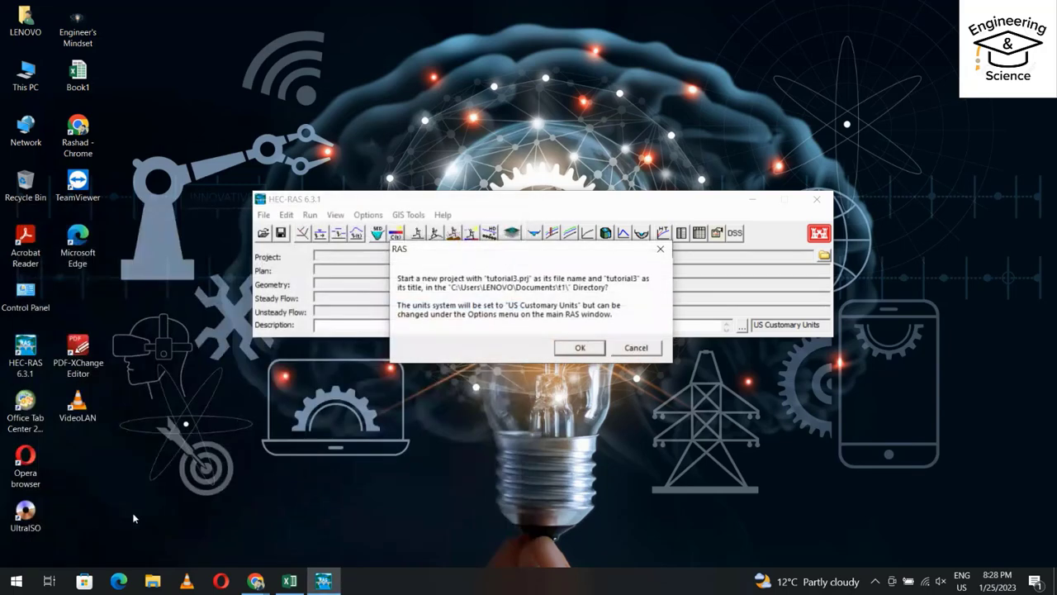
pyautogui.click(578, 348)
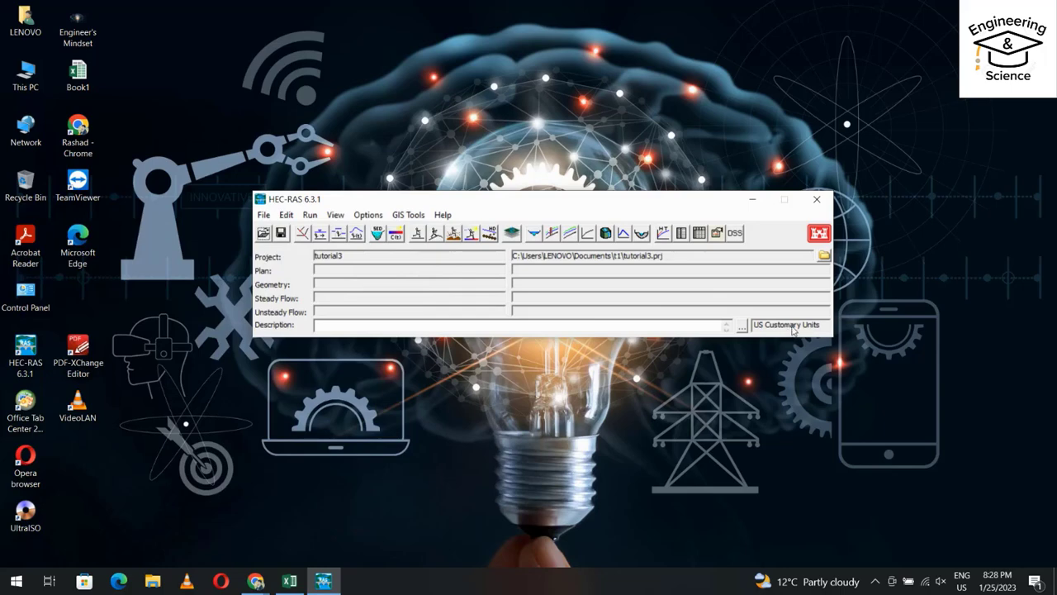
# Step: Switch the project's unit system to SI metric
pyautogui.click(368, 216)
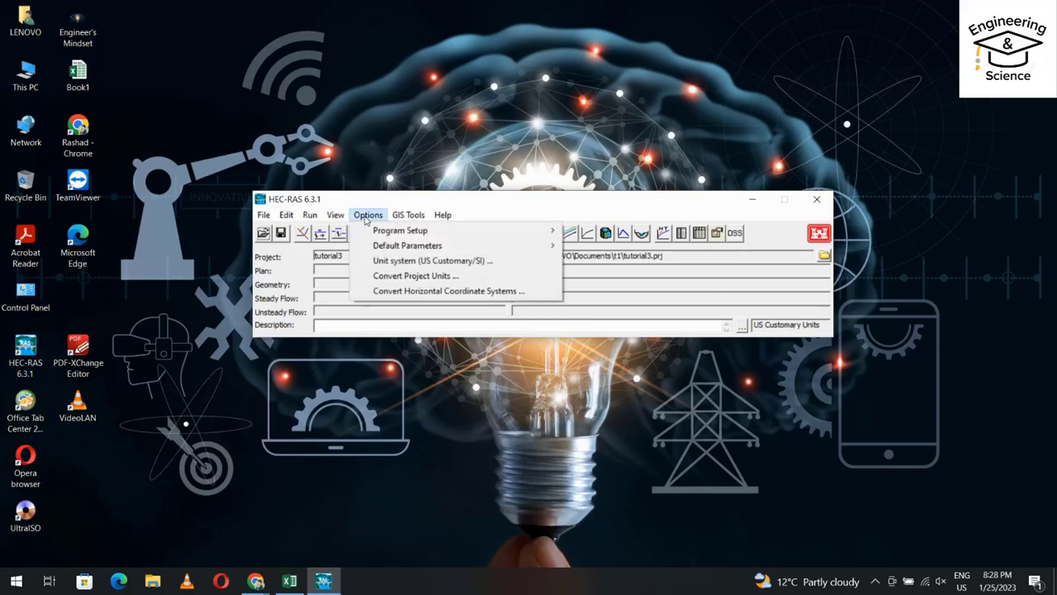
pyautogui.click(386, 260)
pyautogui.click(190, 149)
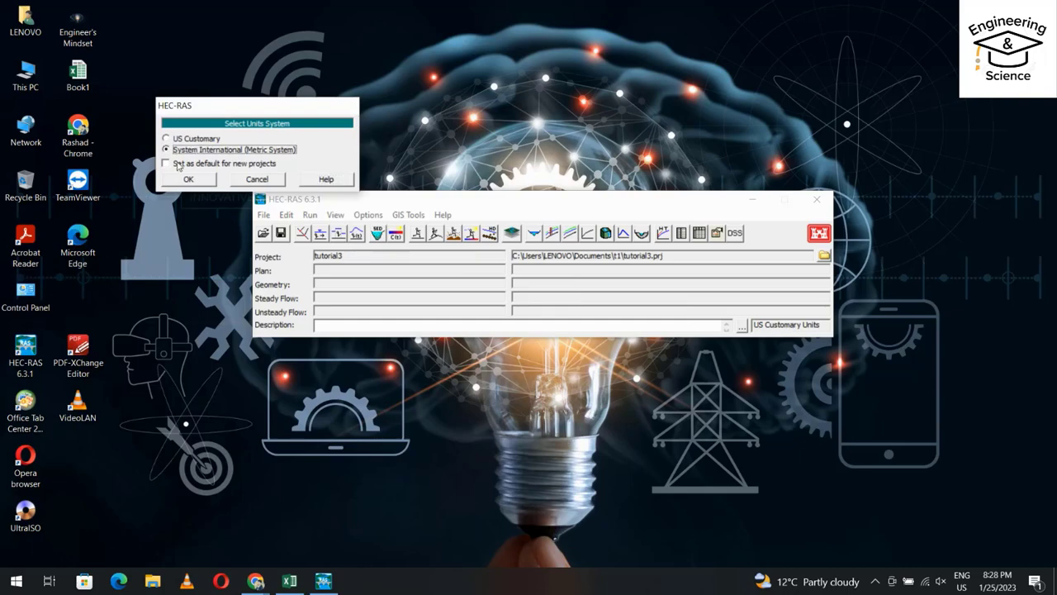
pyautogui.click(184, 180)
pyautogui.click(572, 349)
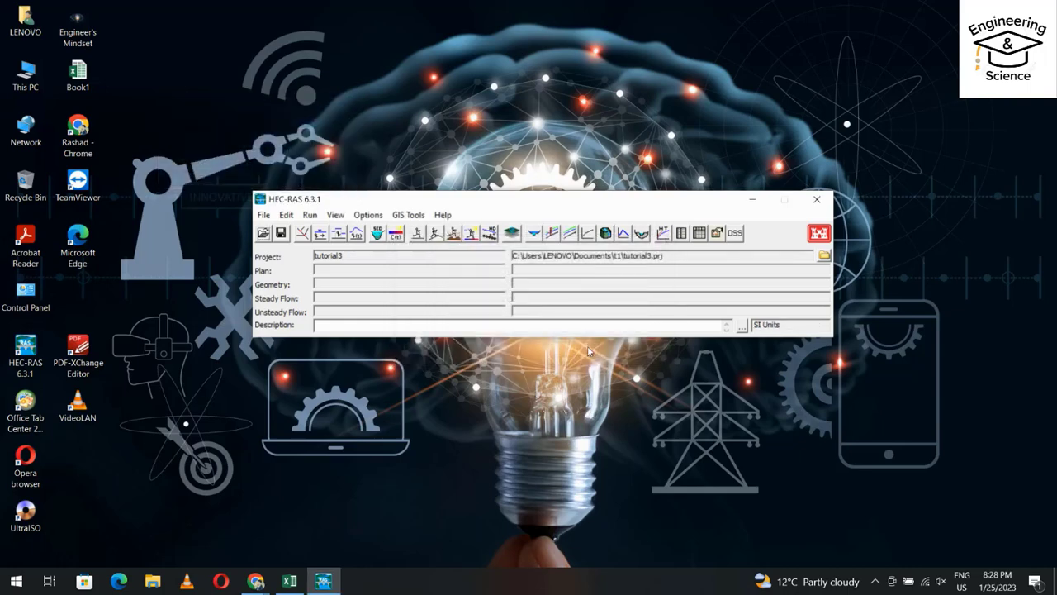
# Step: In Geometric Data, draw a reach named river, reach 1
pyautogui.click(302, 234)
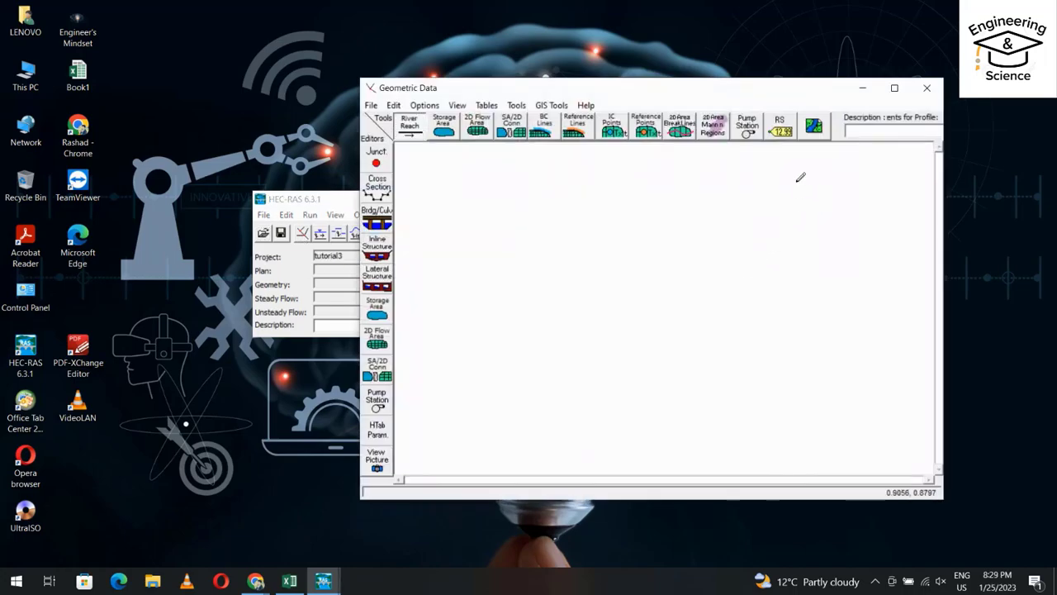
pyautogui.click(788, 182)
pyautogui.doubleClick(570, 340)
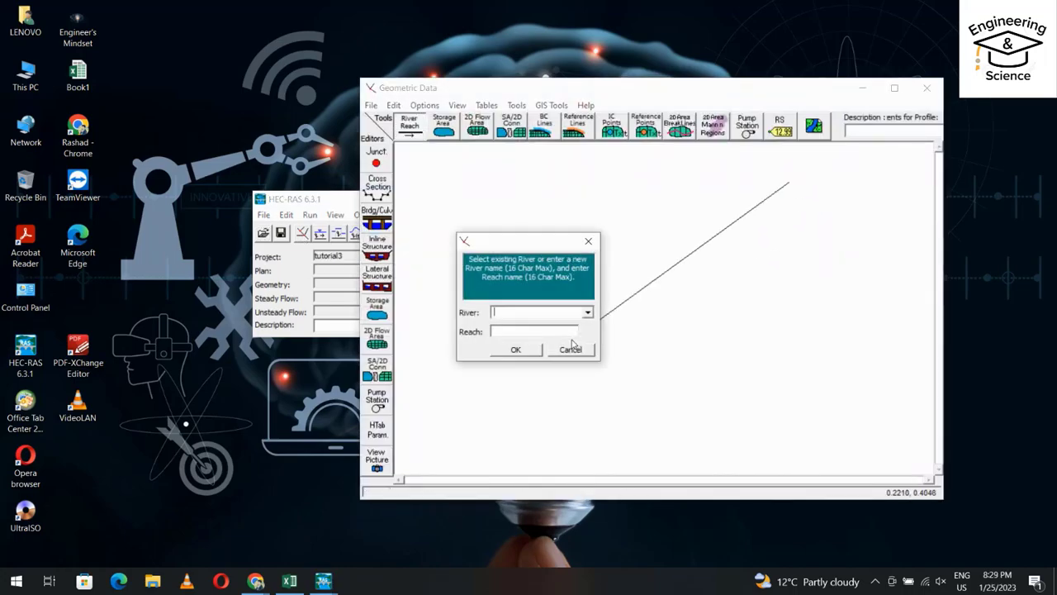
pyautogui.write('river')
pyautogui.write('1')
pyautogui.click(514, 350)
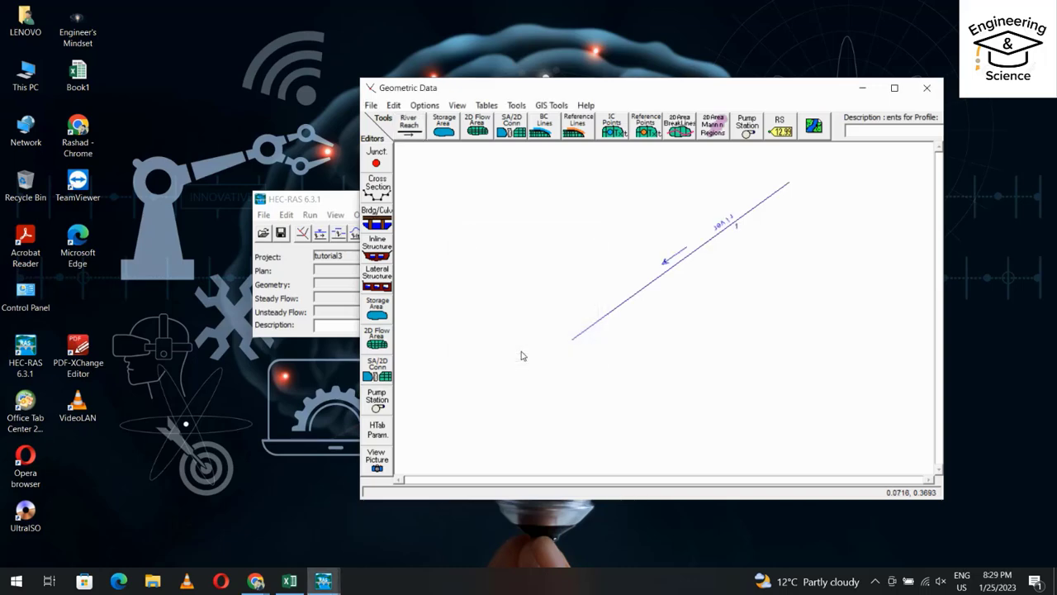
# Step: Add a new cross section at river station 1 described CS1 and begin its data entry
pyautogui.click(389, 190)
pyautogui.click(376, 203)
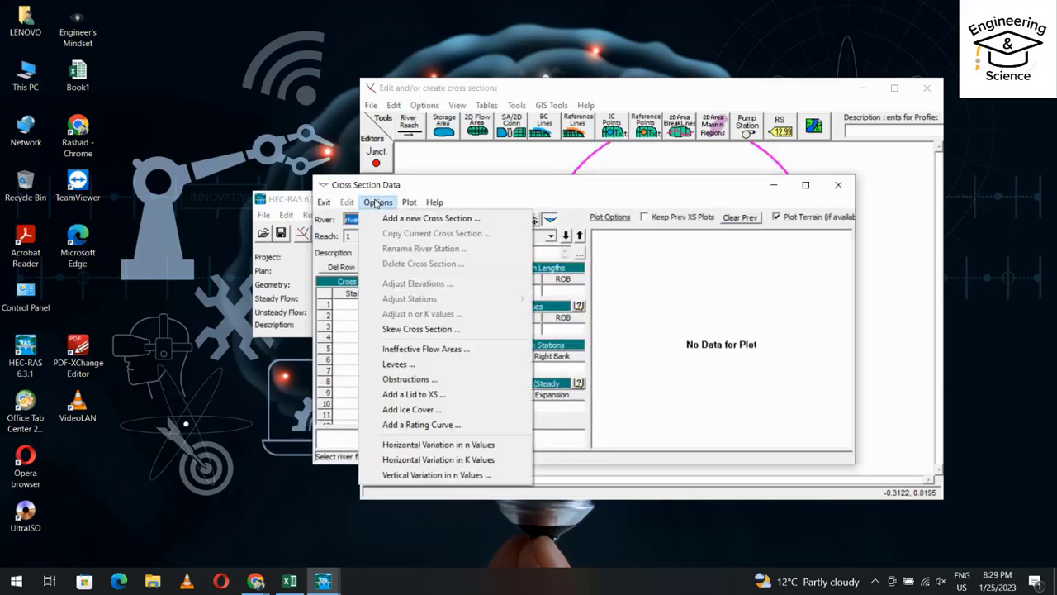
pyautogui.click(405, 218)
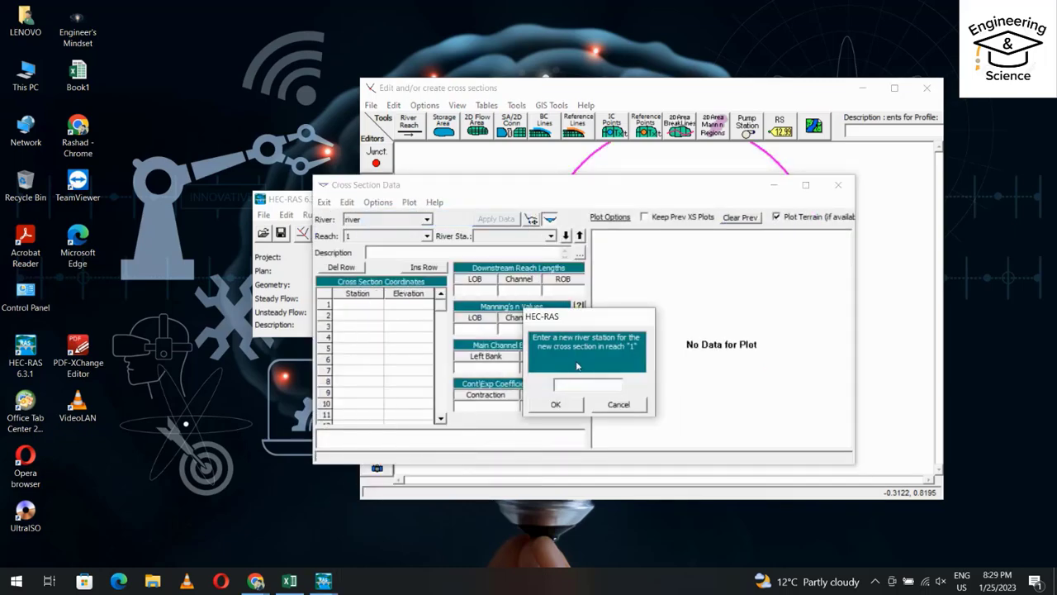
pyautogui.write('1')
pyautogui.click(559, 404)
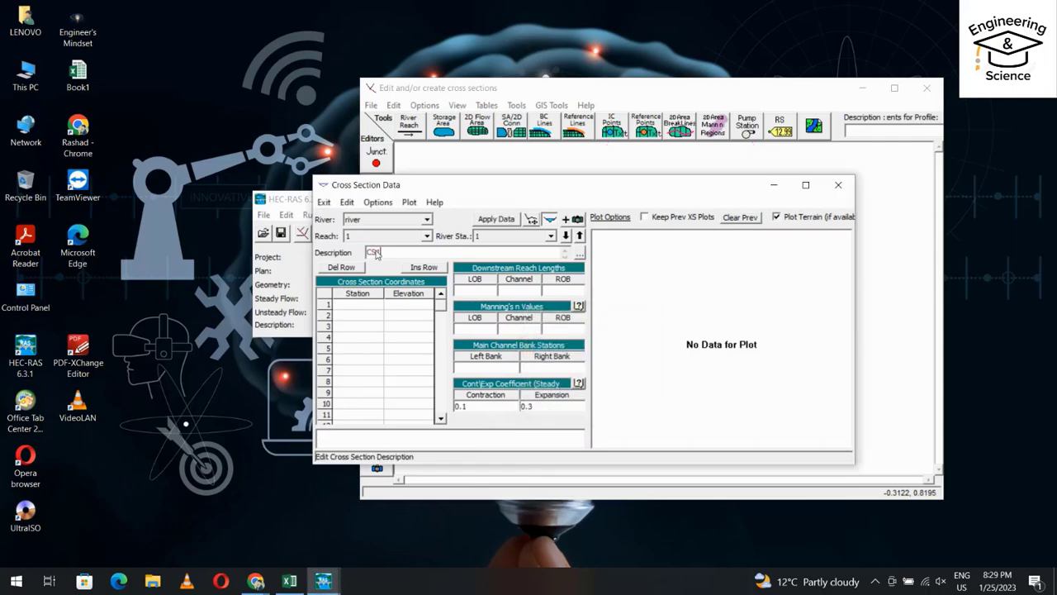
pyautogui.write('1')
pyautogui.click(357, 305)
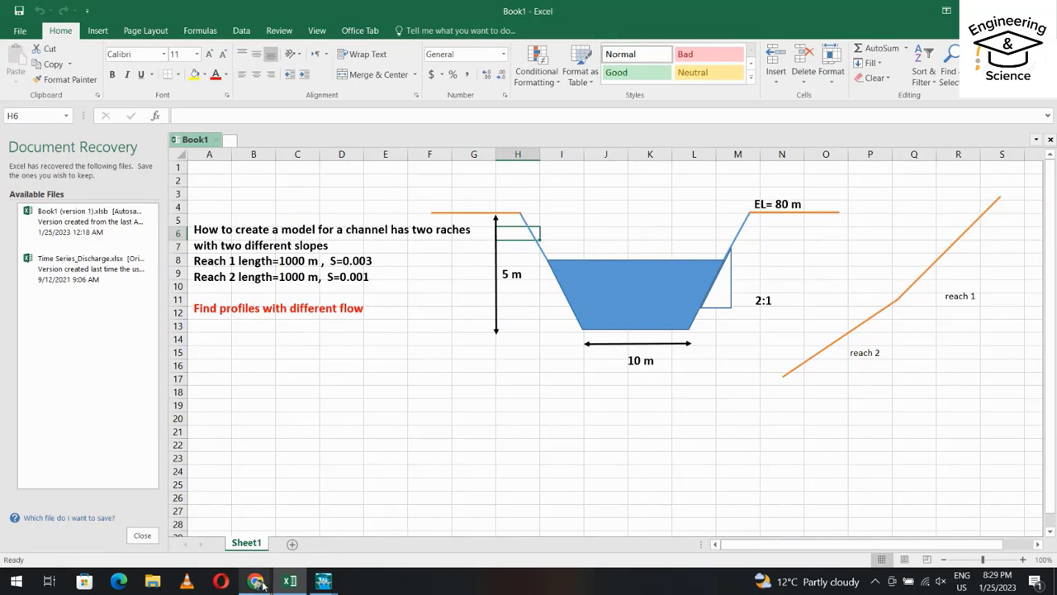
# Step: Enter station 0 for the first point, checking the Excel channel sketch
pyautogui.click(323, 581)
pyautogui.write('0')
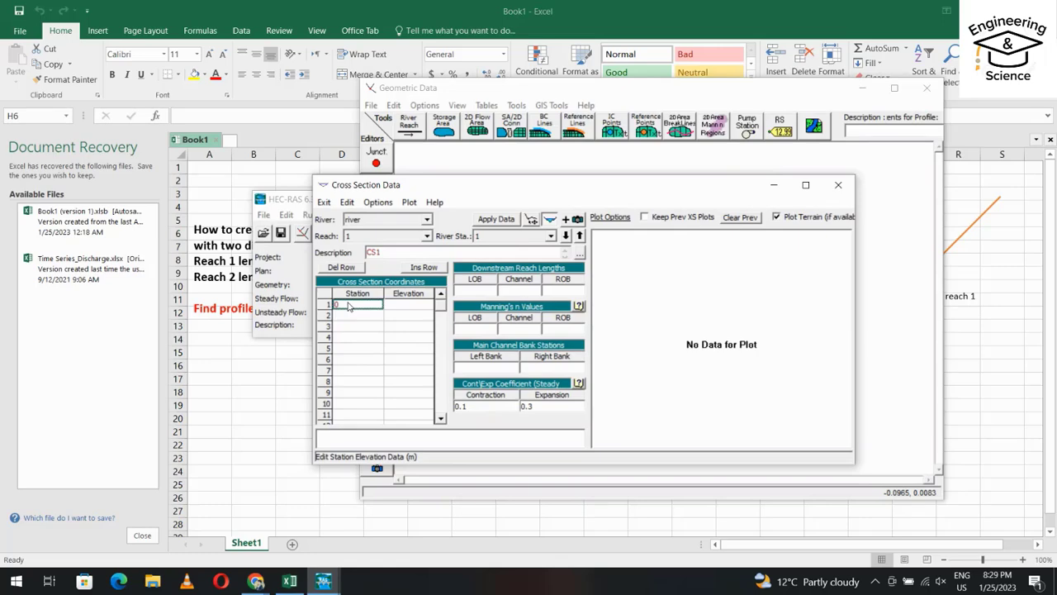
pyautogui.press('Tab')
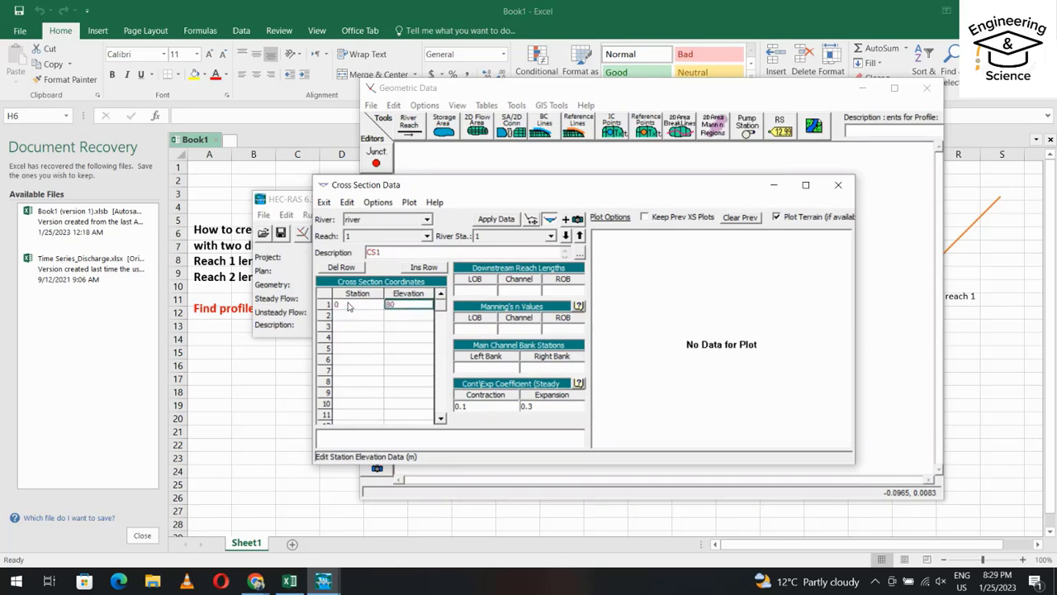
pyautogui.click(289, 581)
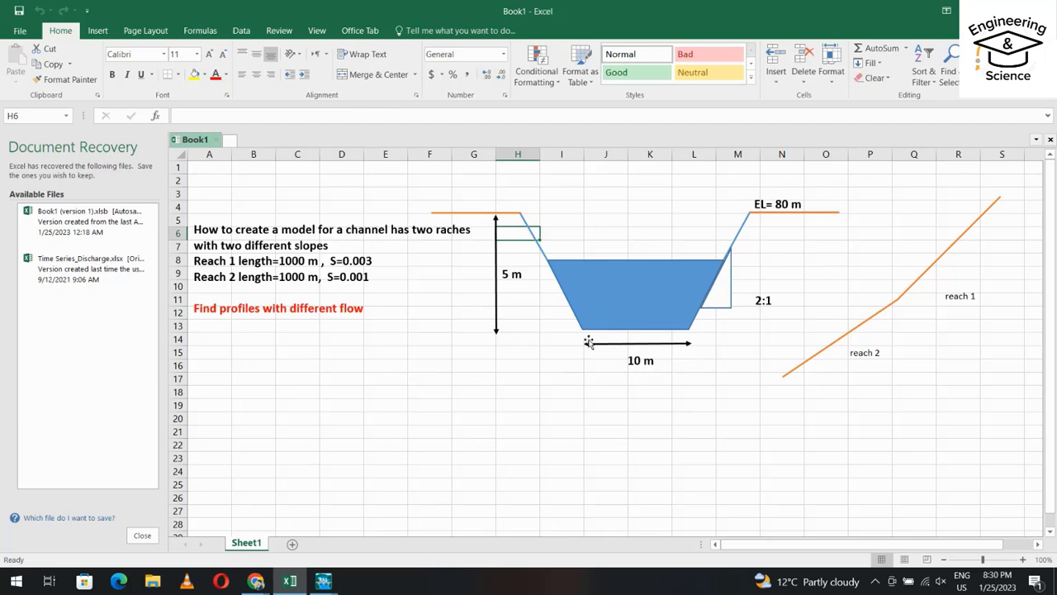
pyautogui.hotkey('alt', 'Tab')
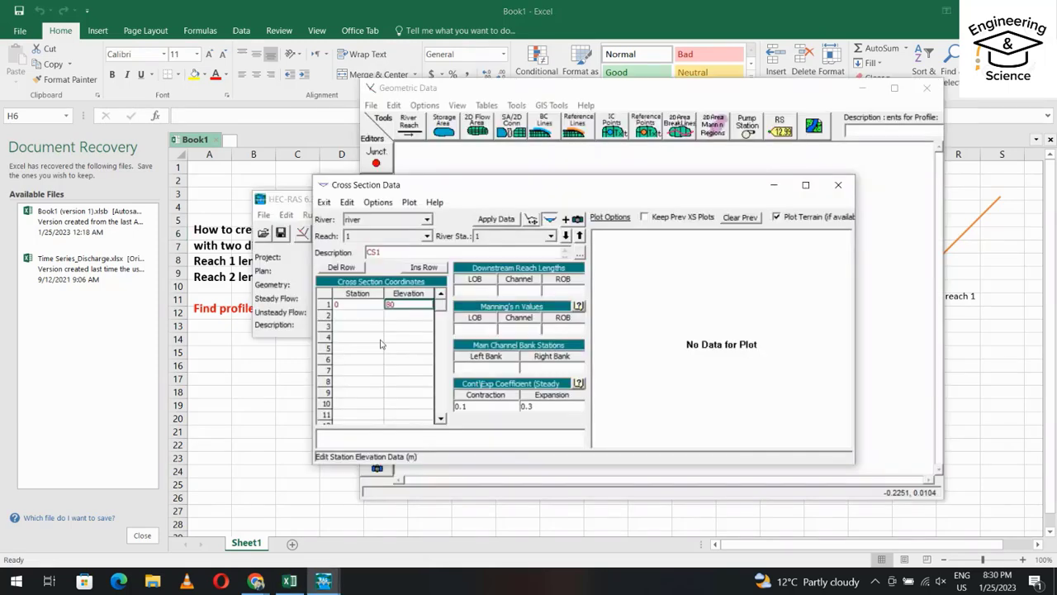
# Step: Enter station-elevation points 10/75, 20/75 and station 30 for the trapezoid
pyautogui.click(339, 318)
pyautogui.write('0')
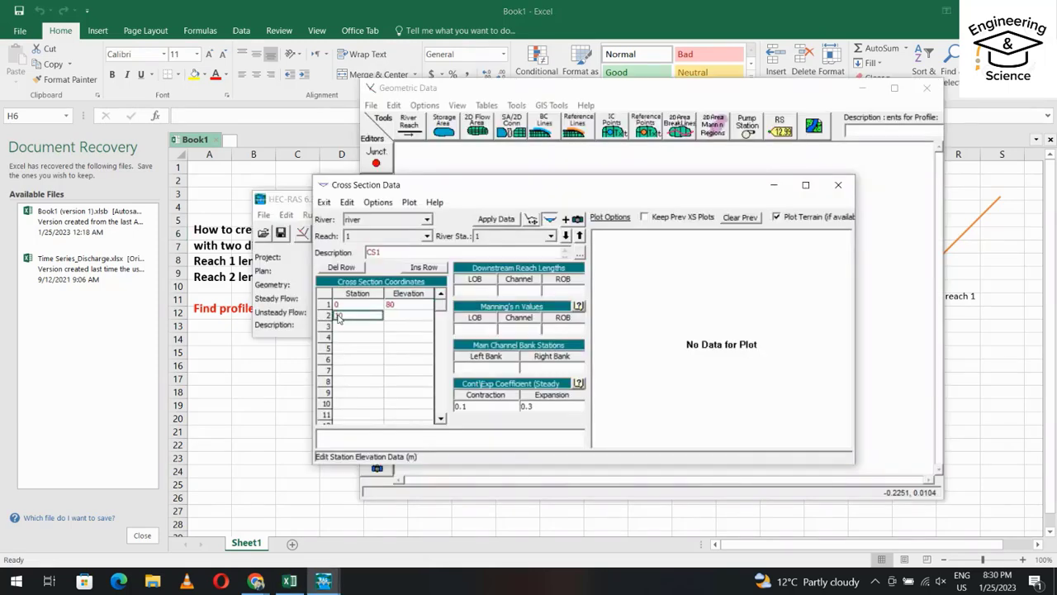
pyautogui.click(392, 317)
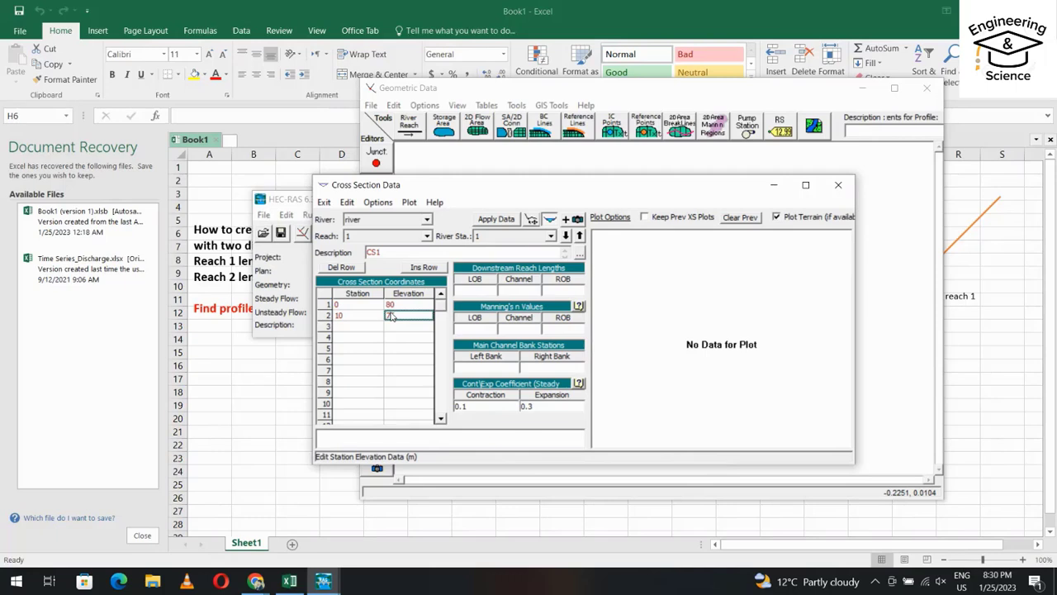
pyautogui.write('75')
pyautogui.click(347, 328)
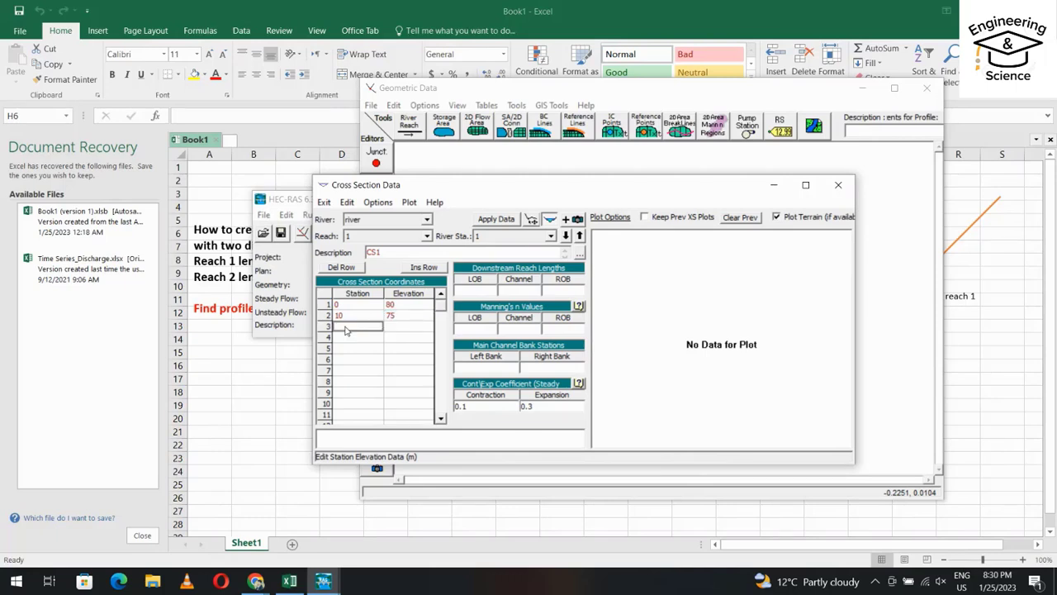
pyautogui.write('20')
pyautogui.click(391, 327)
pyautogui.write('7')
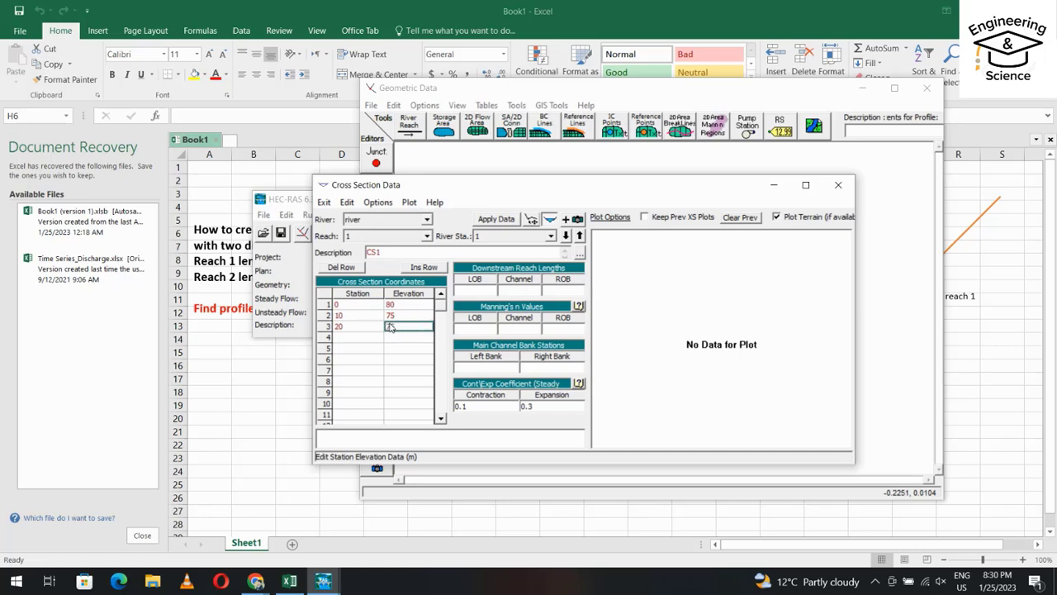
pyautogui.write('5')
pyautogui.press('Tab')
pyautogui.write('30')
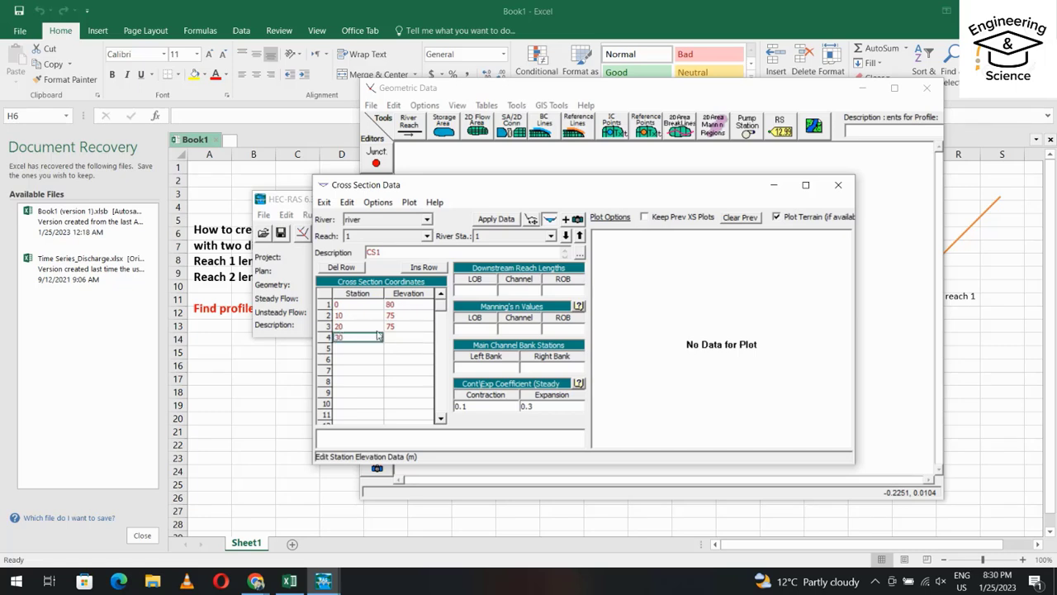
pyautogui.click(397, 337)
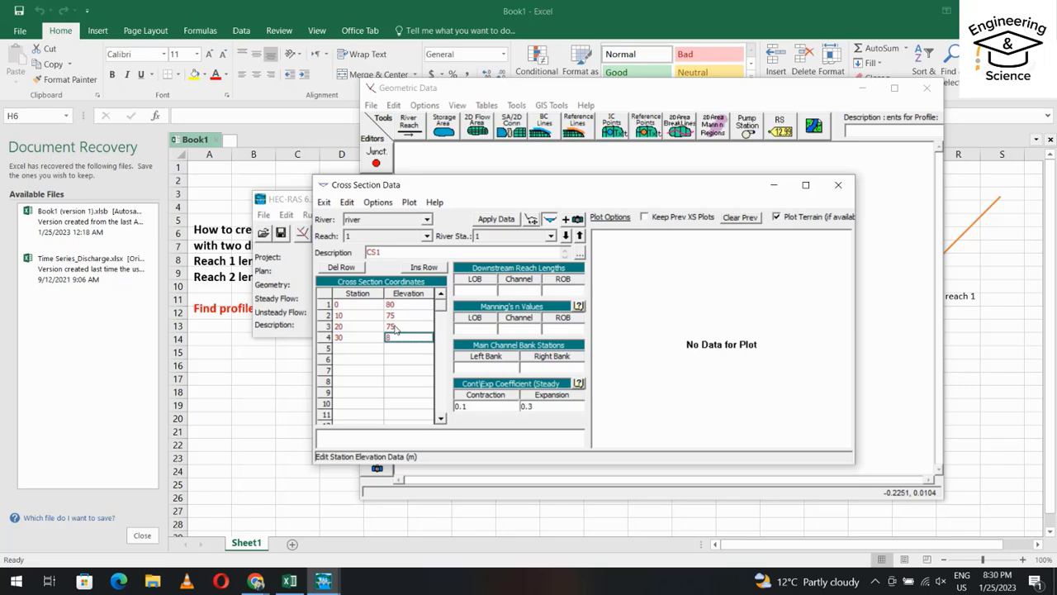
# Step: After rechecking the sketch, set LOB, channel and ROB reach lengths to 0
pyautogui.hotkey('alt', 'Tab')
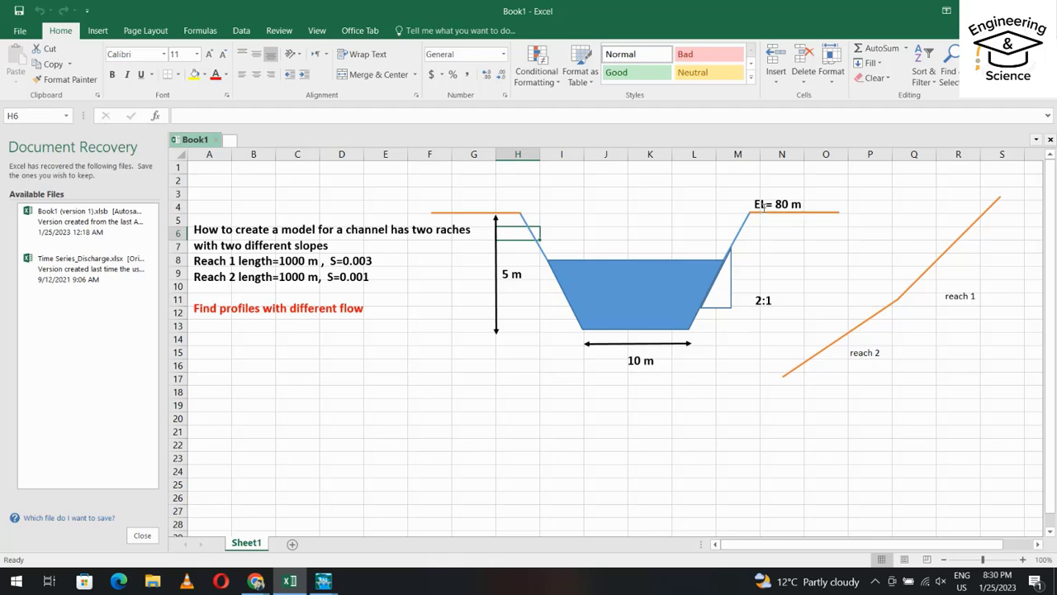
pyautogui.click(323, 581)
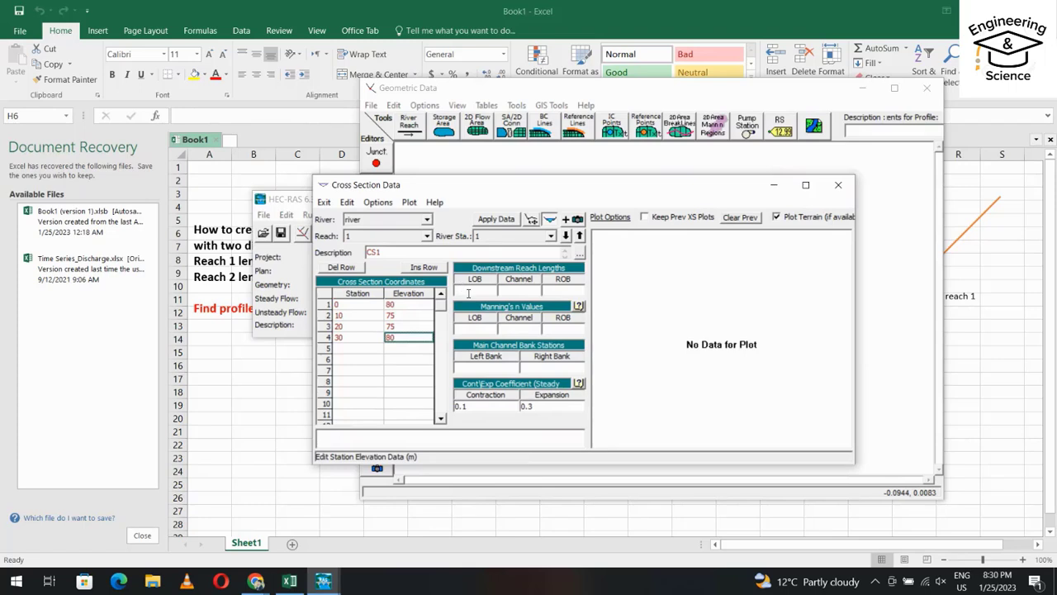
pyautogui.click(467, 293)
pyautogui.write('0')
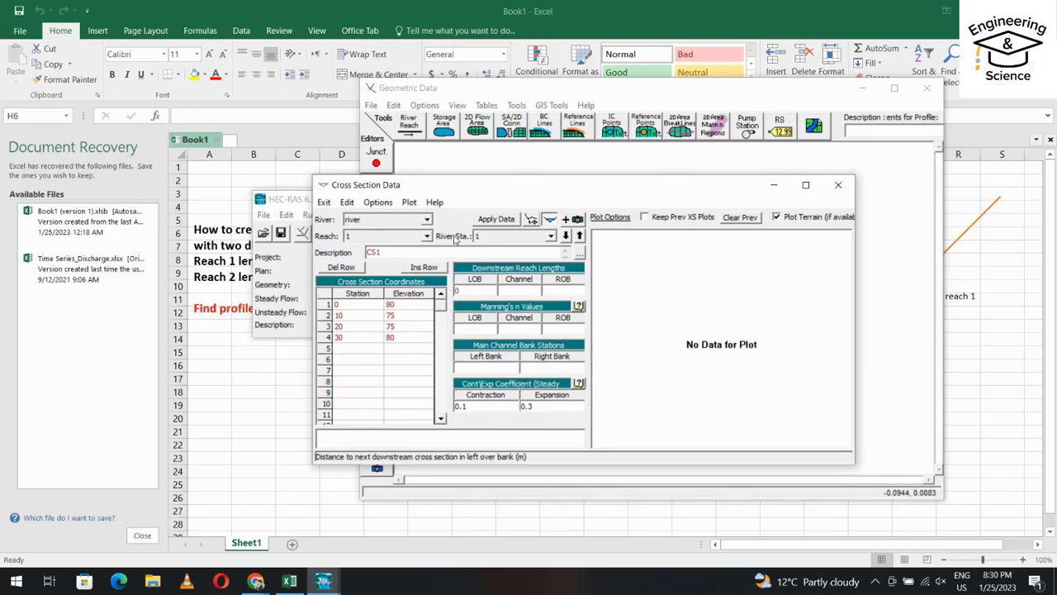
pyautogui.click(513, 289)
pyautogui.write('0')
pyautogui.click(560, 290)
pyautogui.write('0')
# Step: Set Manning's n to 0.016 for the cross section
pyautogui.click(478, 332)
pyautogui.write('0.')
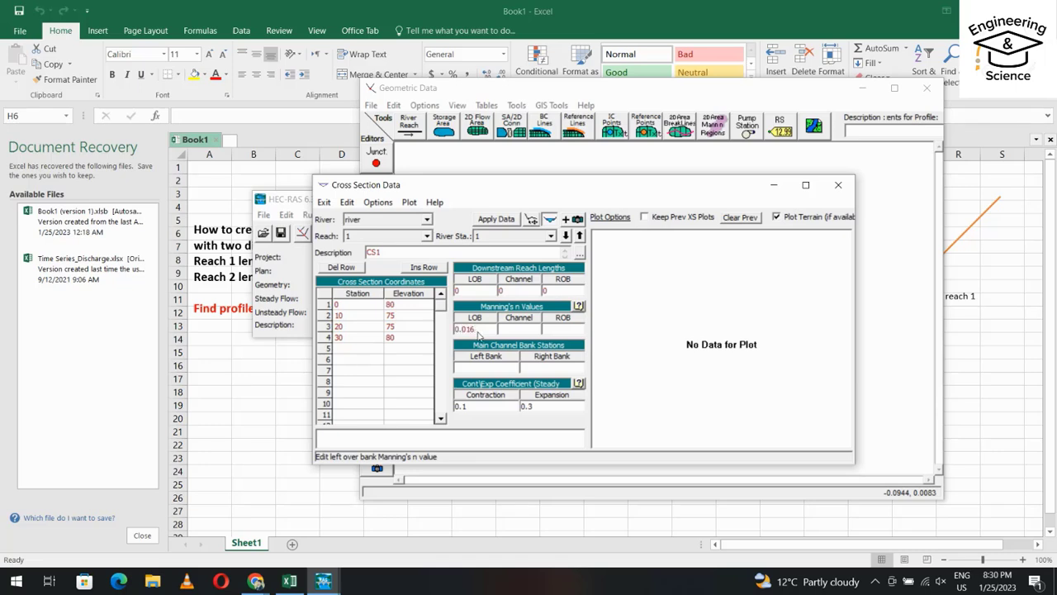
pyautogui.click(508, 331)
pyautogui.write('0.016')
pyautogui.press('Tab')
pyautogui.write('0.016')
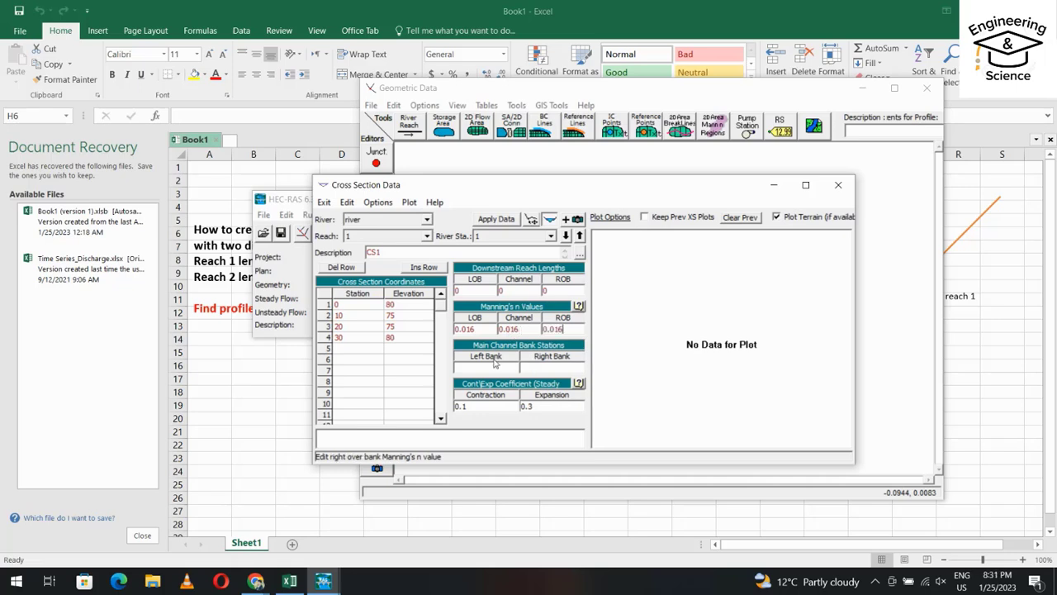
# Step: Set bank stations to 0 and 30 and apply the data to plot the channel
pyautogui.press('Tab')
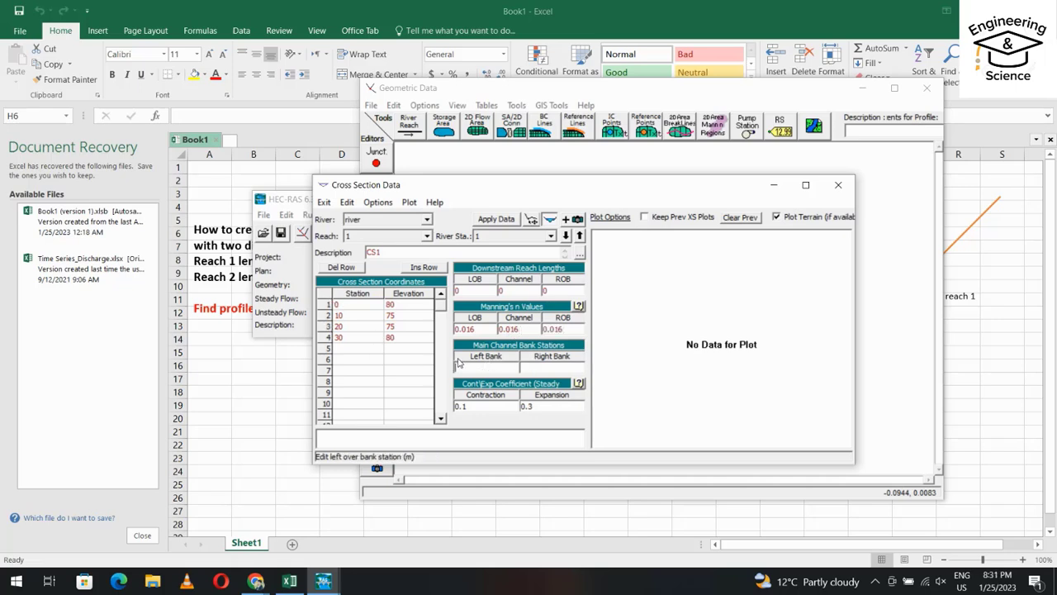
pyautogui.write('0')
pyautogui.press('Tab')
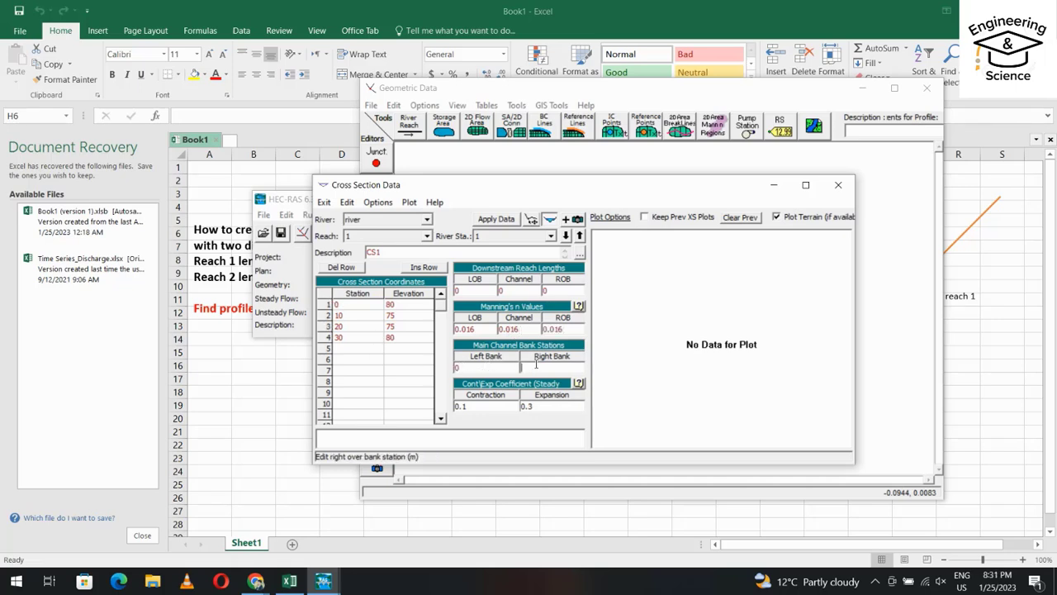
pyautogui.write('30')
pyautogui.click(496, 219)
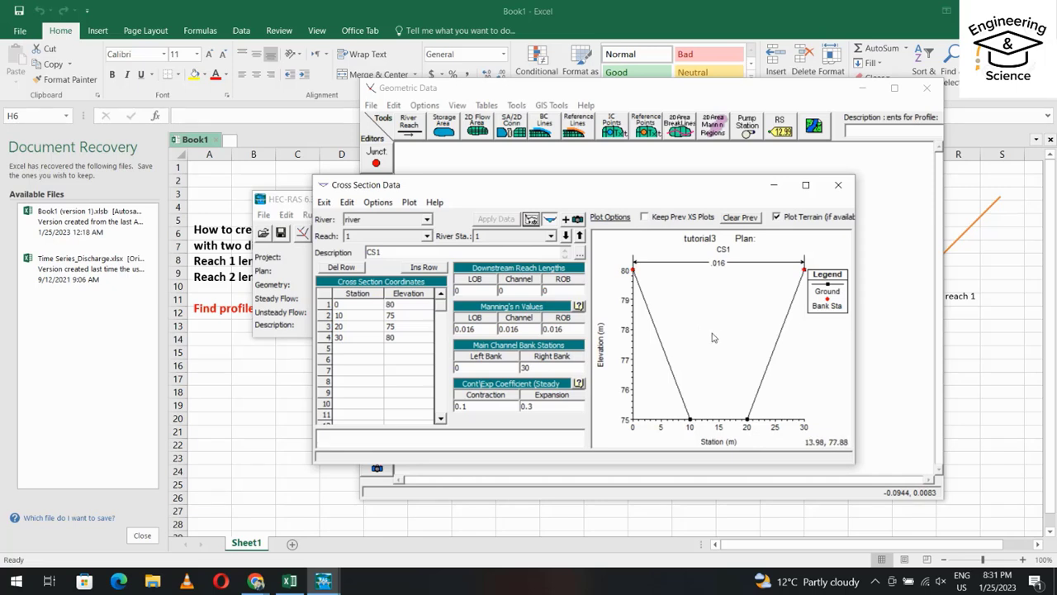
pyautogui.rightClick(714, 337)
pyautogui.click(677, 363)
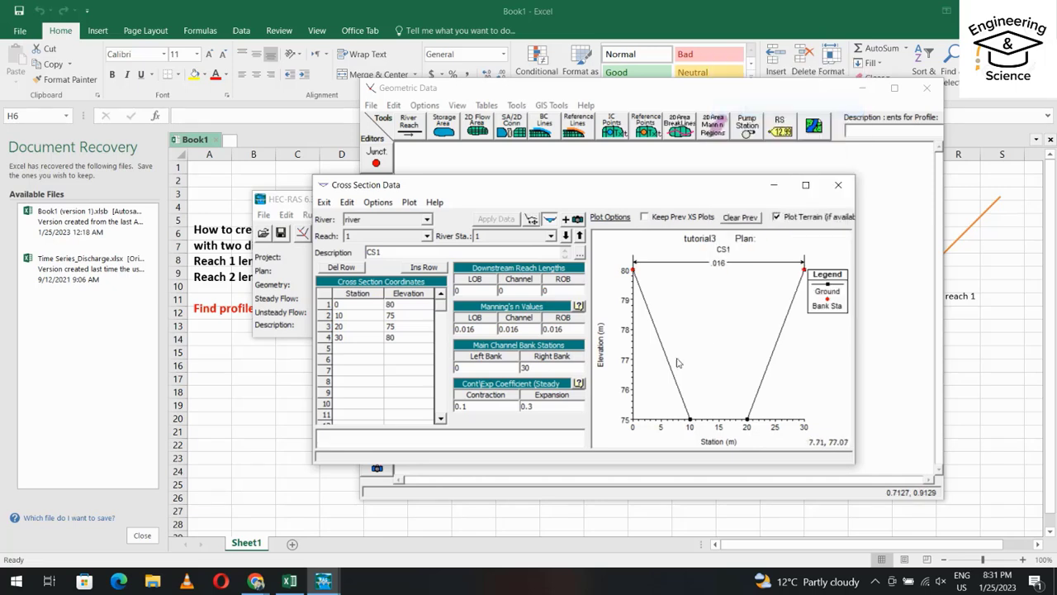
# Step: Copy cross section CS1 to new river station 2, then minimize HEC-RAS to view the sketch
pyautogui.click(378, 202)
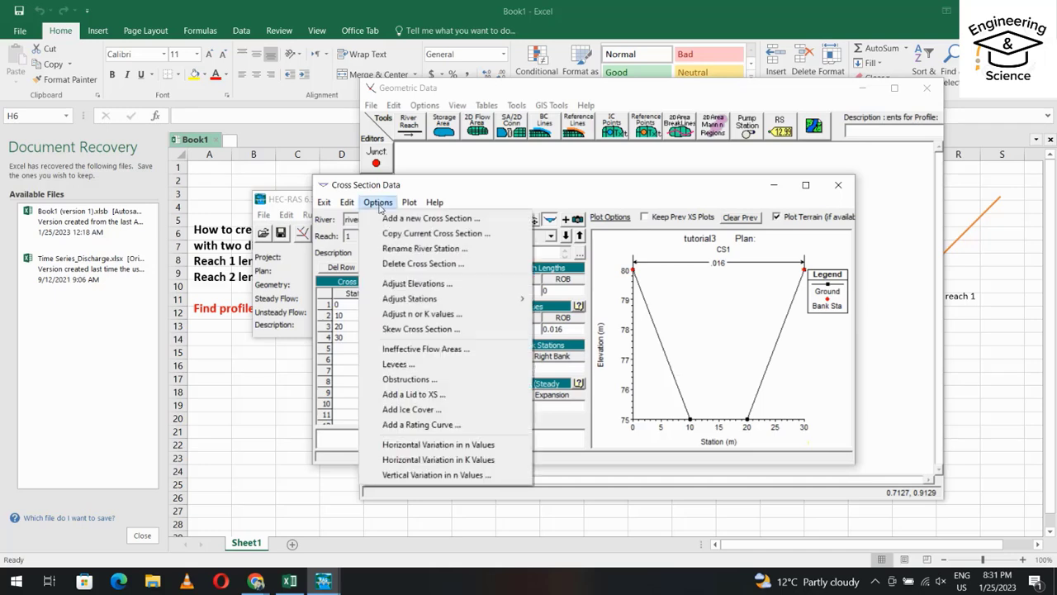
pyautogui.click(436, 233)
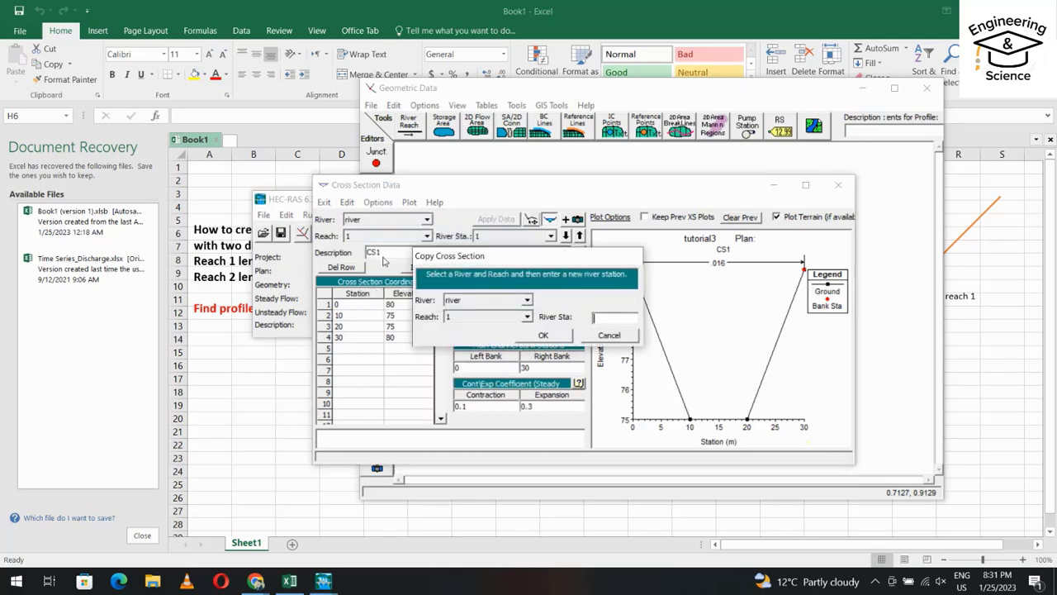
pyautogui.click(608, 316)
pyautogui.write('2')
pyautogui.click(550, 339)
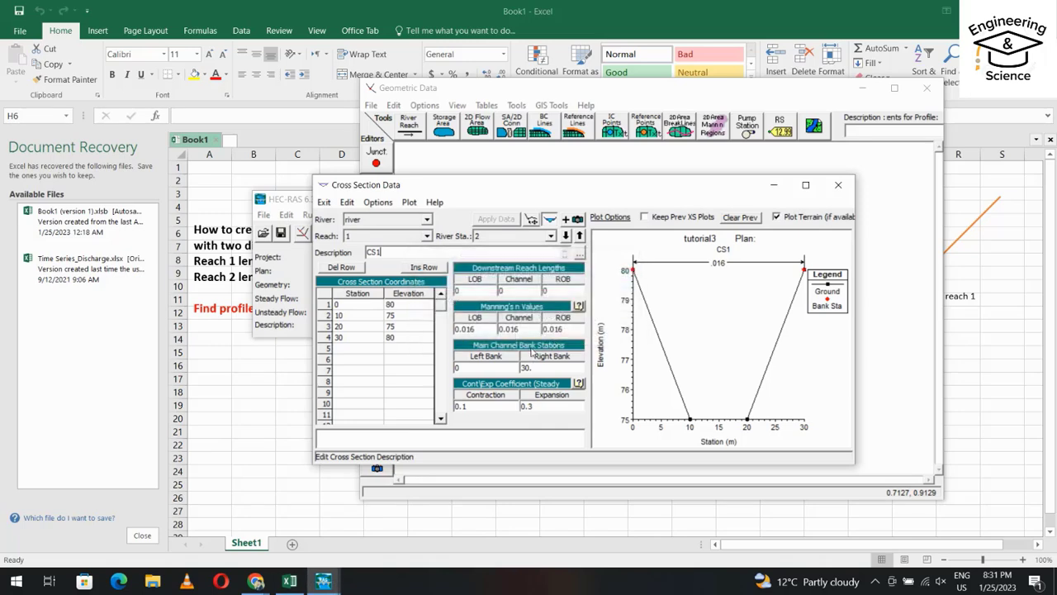
pyautogui.click(324, 583)
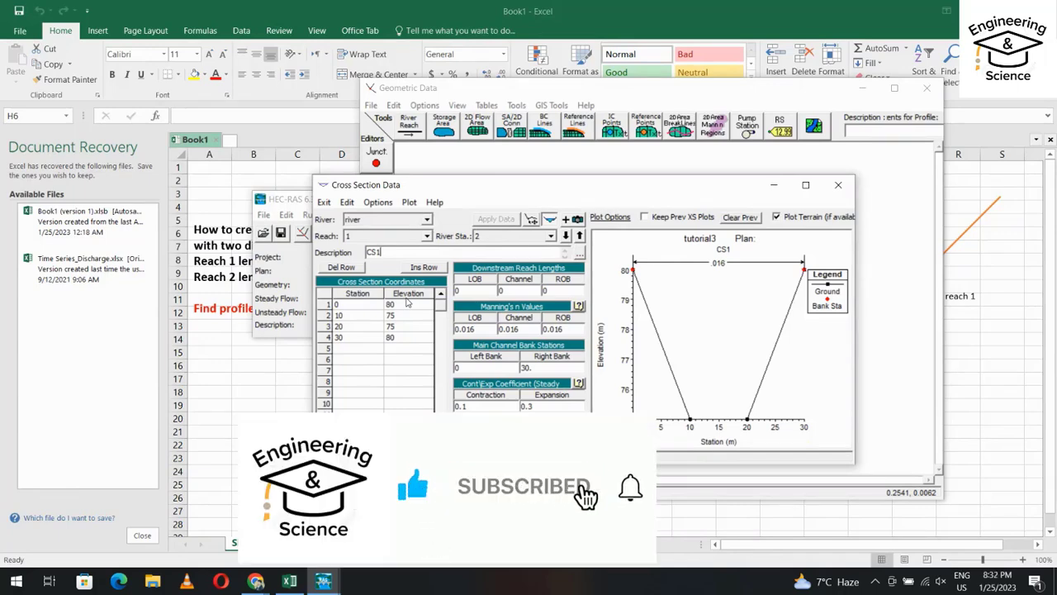
# Step: Raise all elevations of river station 2 by 1 m
pyautogui.click(388, 206)
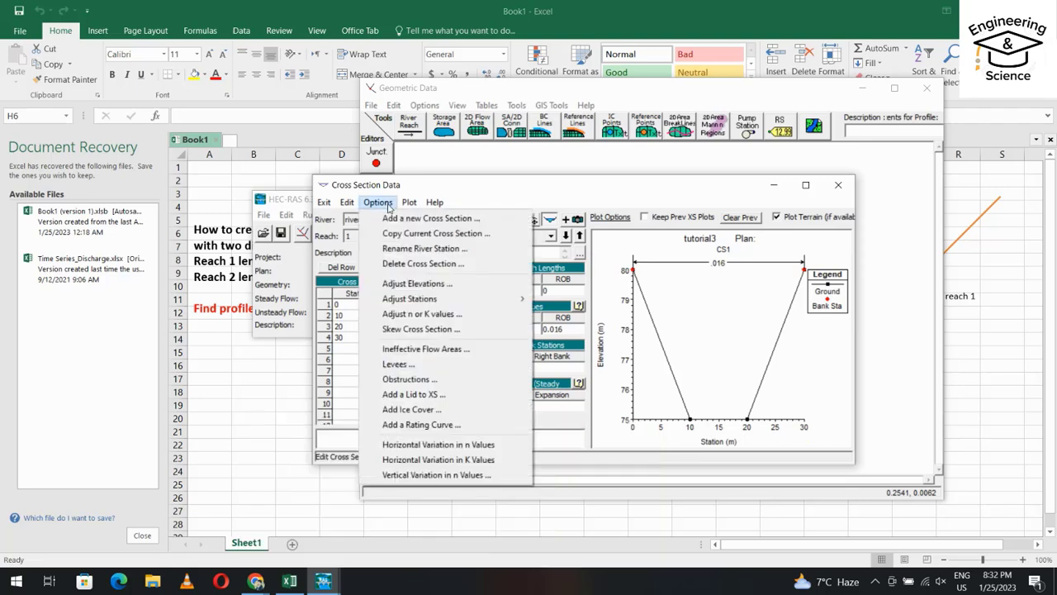
pyautogui.click(404, 283)
pyautogui.write('1')
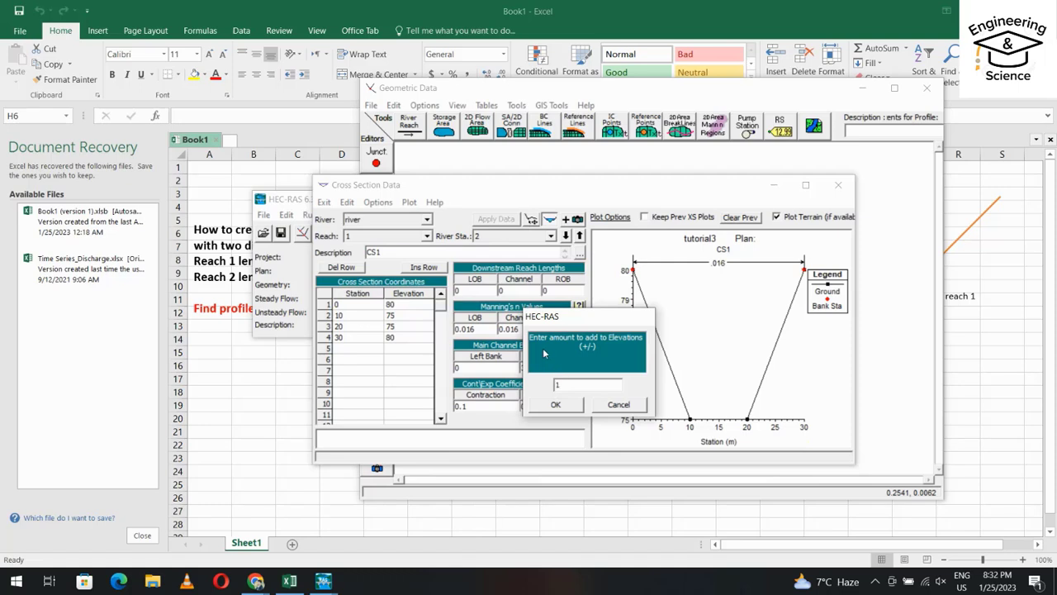
pyautogui.press('Return')
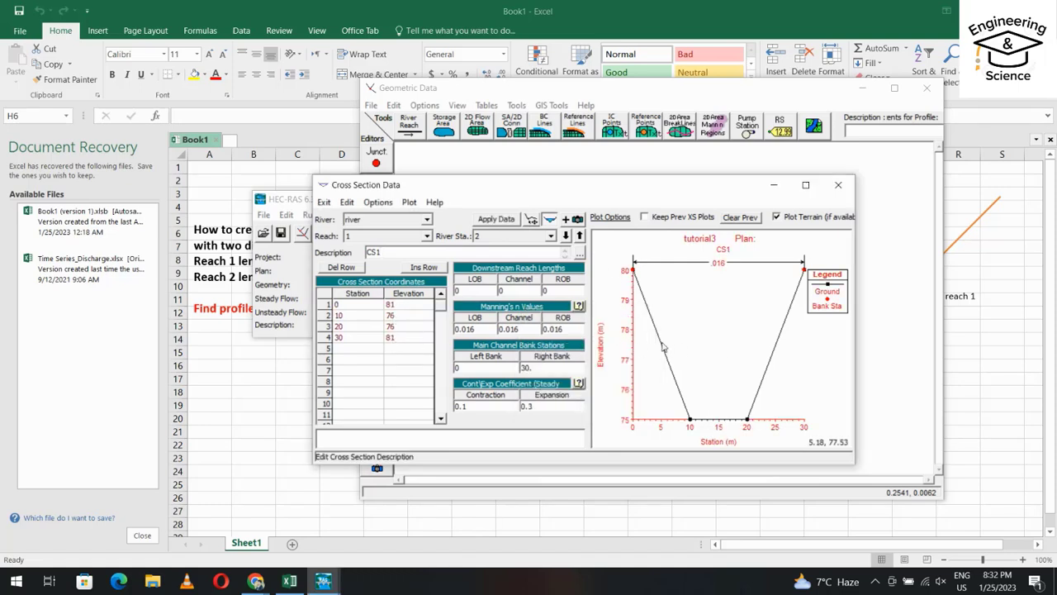
# Step: Set LOB, channel and ROB reach lengths to 1000 and apply the data
pyautogui.click(456, 290)
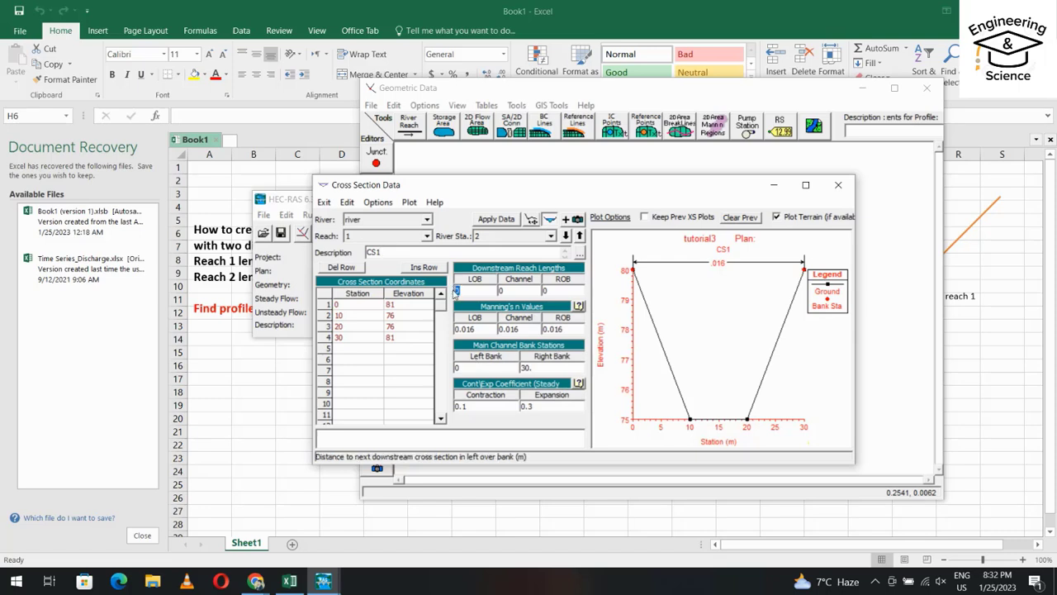
pyautogui.write('1000')
pyautogui.moveTo(474, 289); pyautogui.dragTo(431, 294)
pyautogui.hotkey('ctrl', 'c')
pyautogui.press('Tab')
pyautogui.hotkey('ctrl', 'v')
pyautogui.press('Tab')
pyautogui.hotkey('ctrl', 'v')
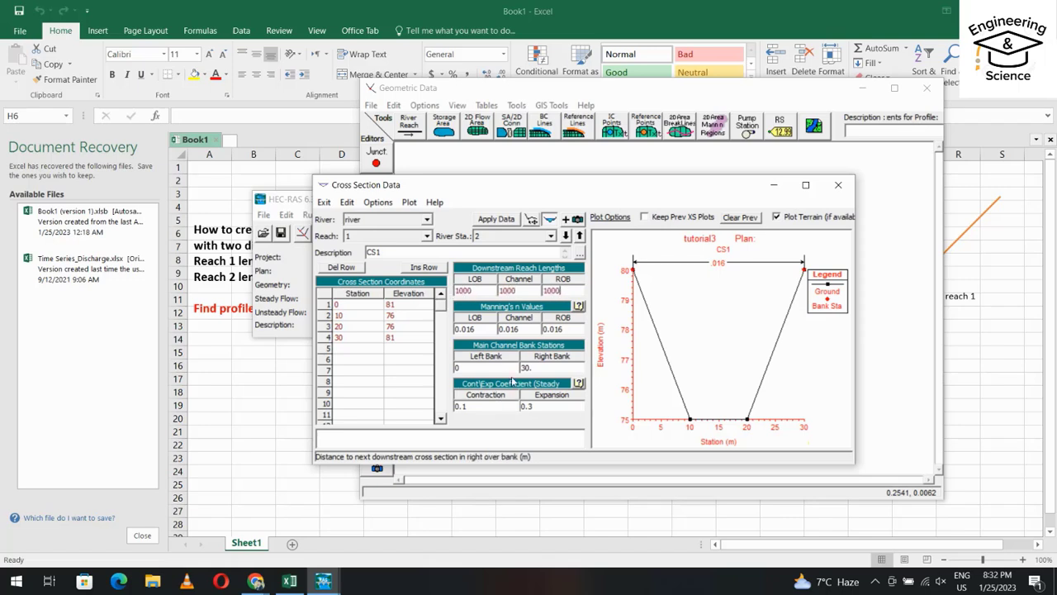
pyautogui.click(496, 220)
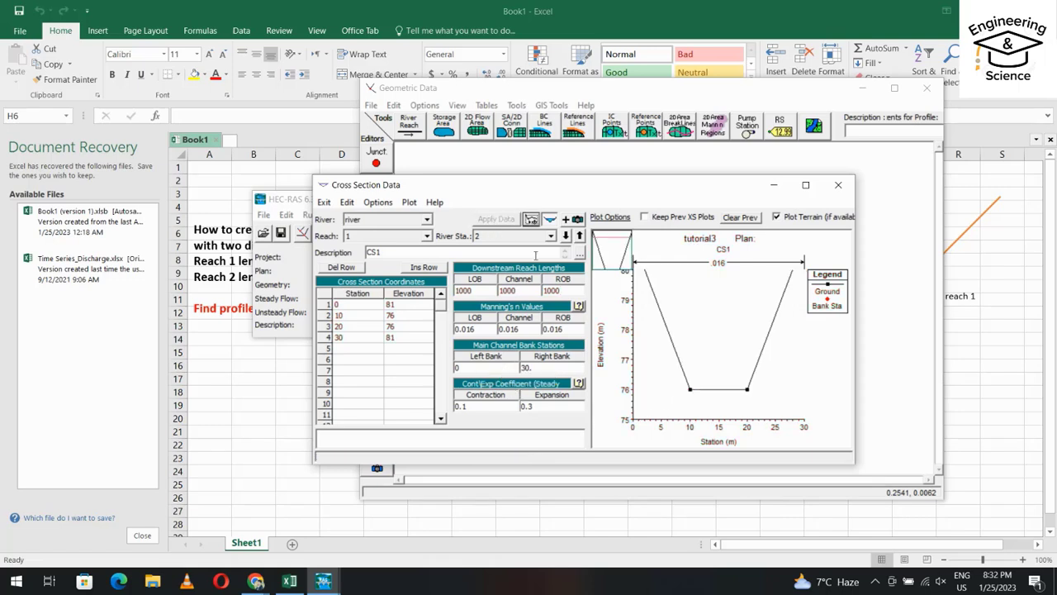
# Step: Copy the current cross section to river station 3, checking the Excel sketch
pyautogui.click(378, 202)
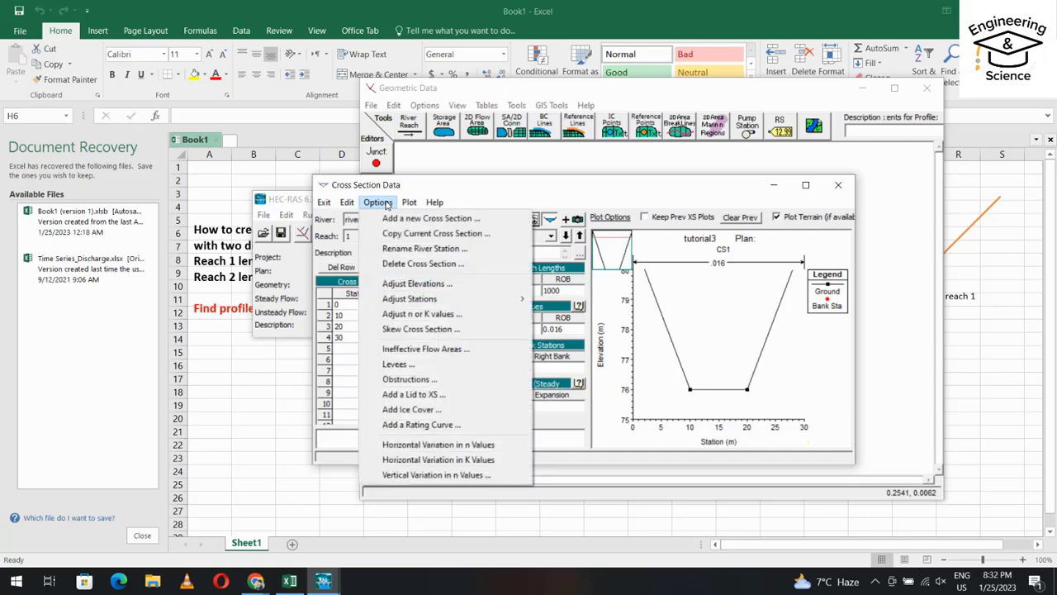
pyautogui.click(398, 234)
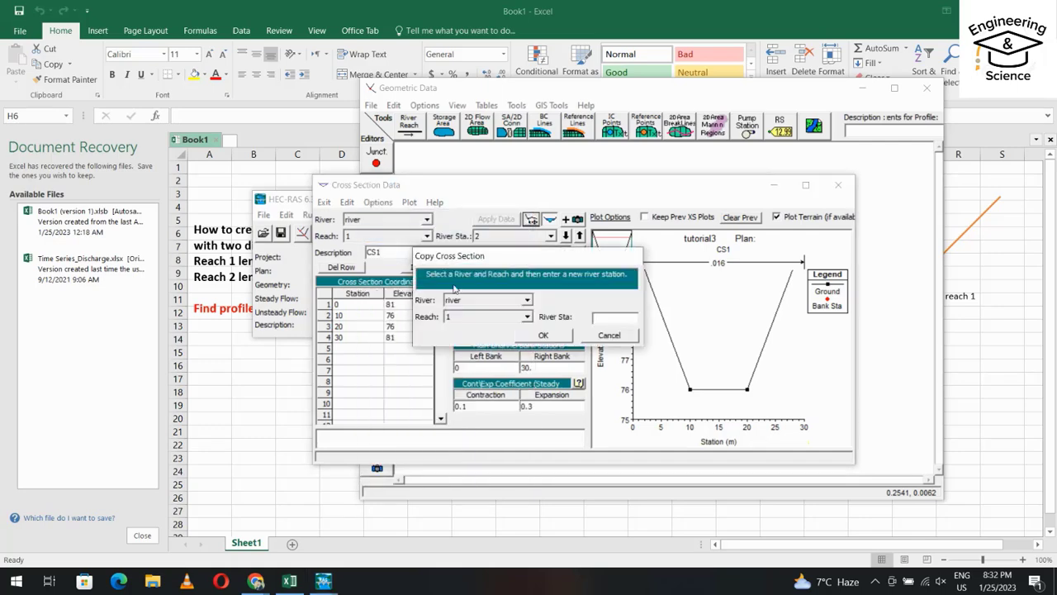
pyautogui.click(539, 331)
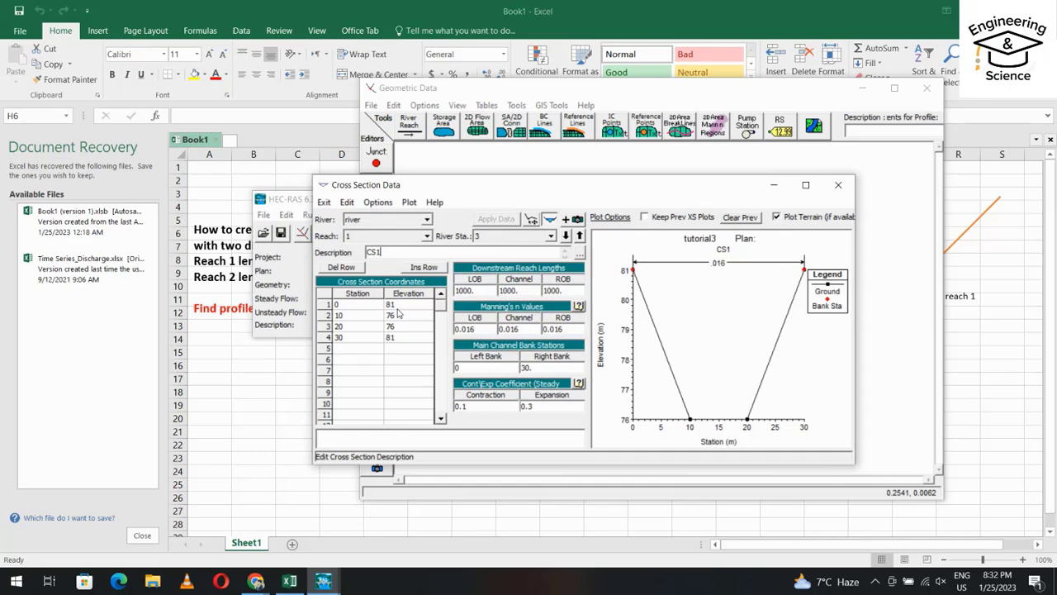
pyautogui.hotkey('alt', 'Tab')
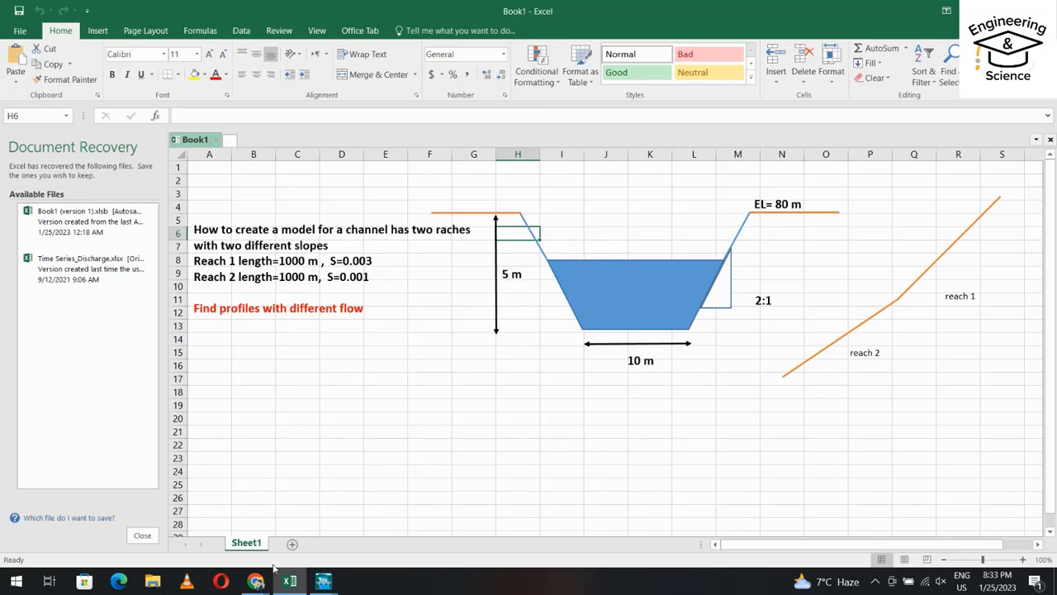
pyautogui.moveTo(256, 582)
pyautogui.click(323, 581)
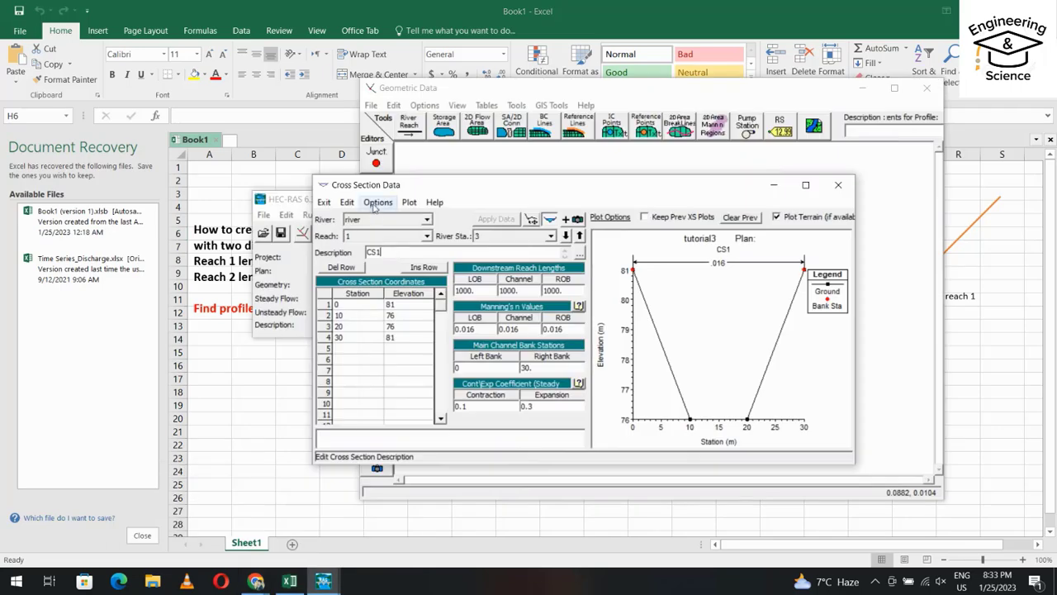
# Step: Raise station 3's elevations by 3 to 84/79/79/84, apply, and close the editor
pyautogui.click(377, 201)
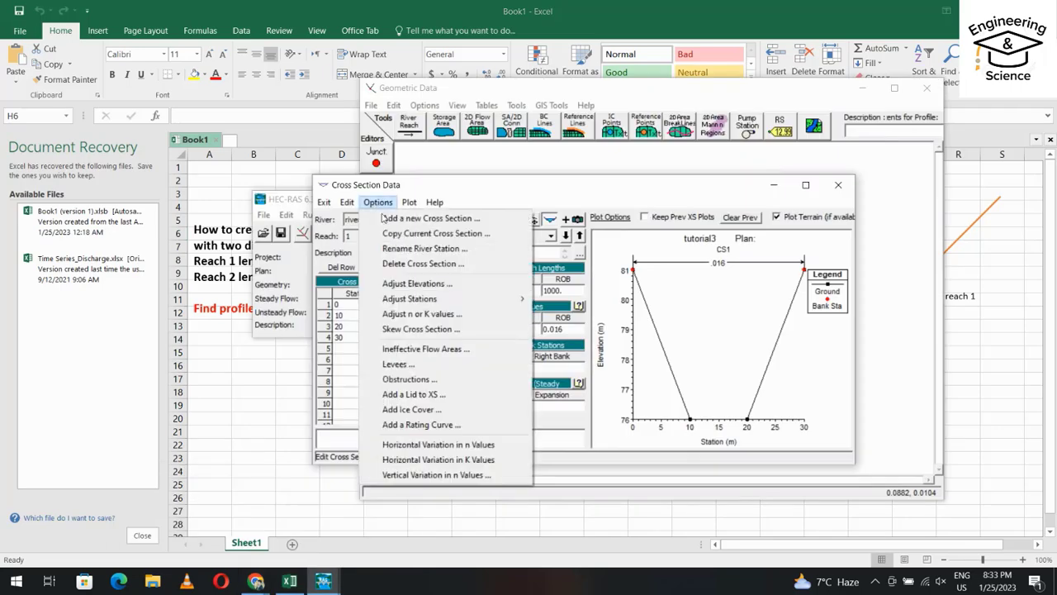
pyautogui.click(398, 284)
pyautogui.click(556, 404)
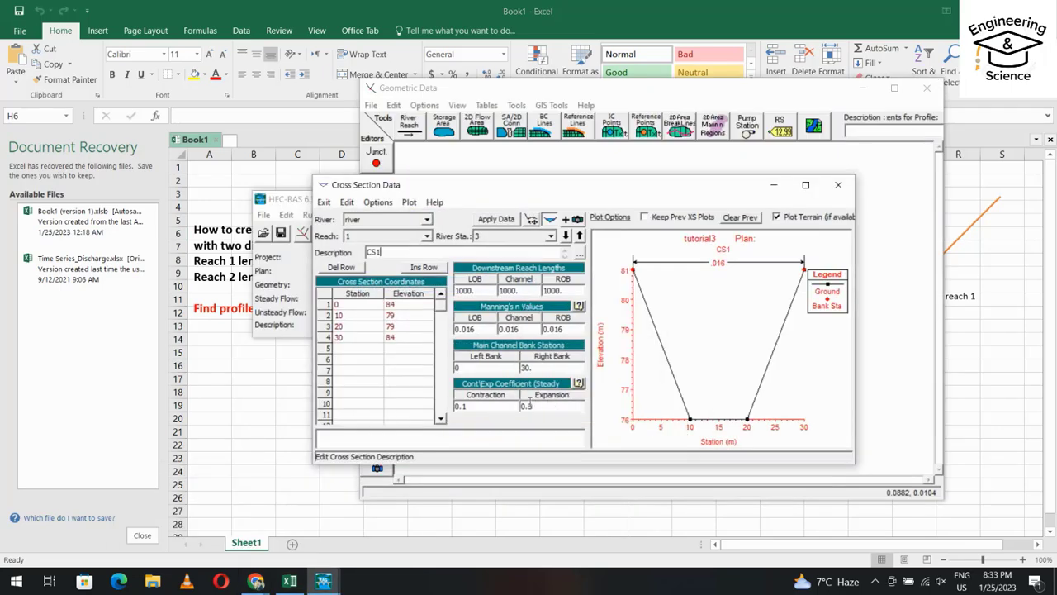
pyautogui.click(496, 219)
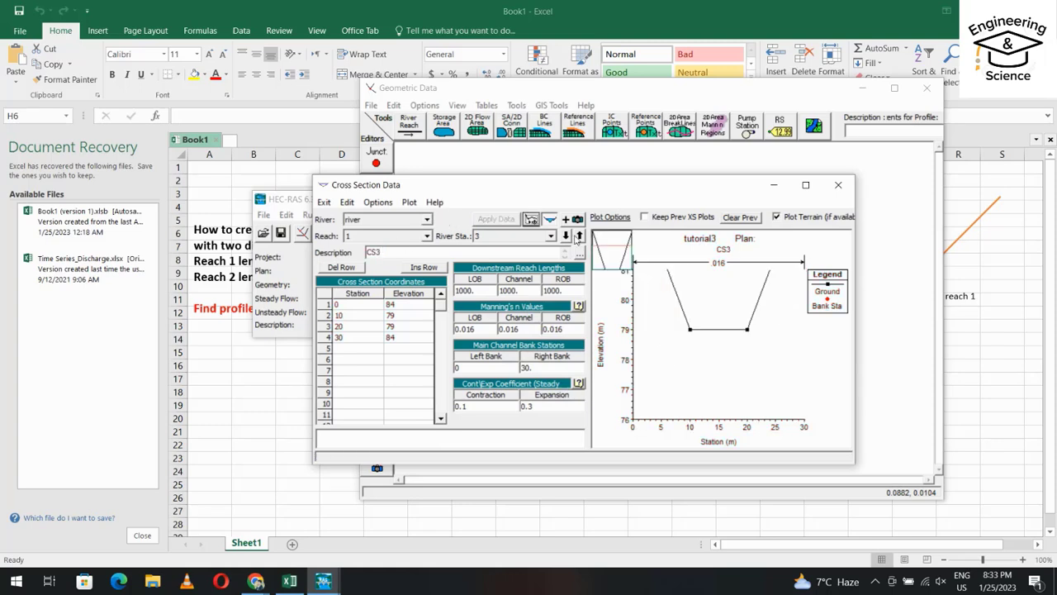
pyautogui.click(565, 236)
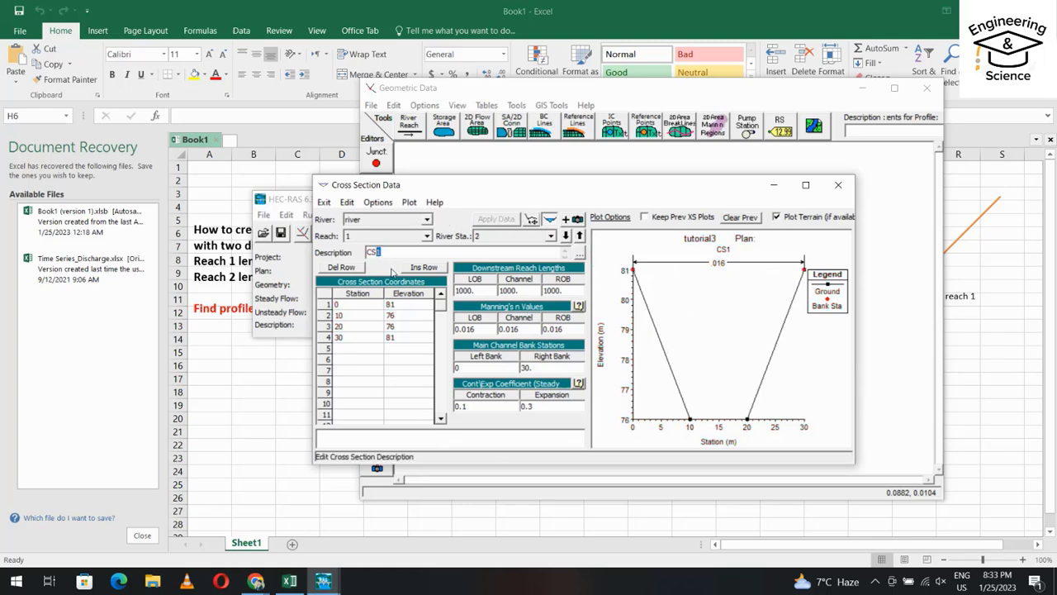
pyautogui.click(838, 184)
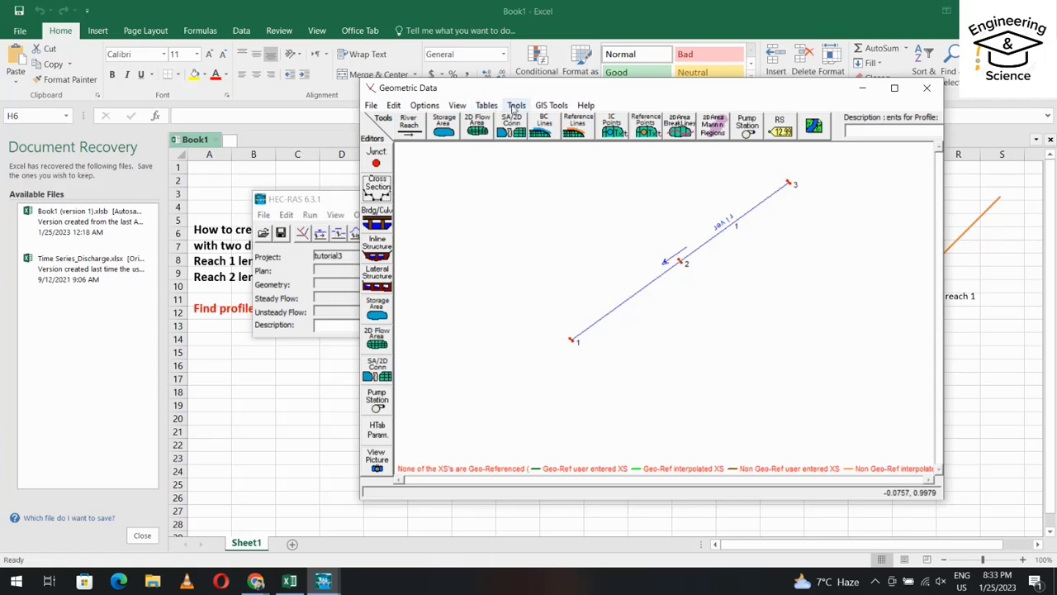
# Step: Interpolate cross sections within reach 1 at a maximum spacing of 250
pyautogui.click(515, 105)
pyautogui.moveTo(578, 120)
pyautogui.click(813, 121)
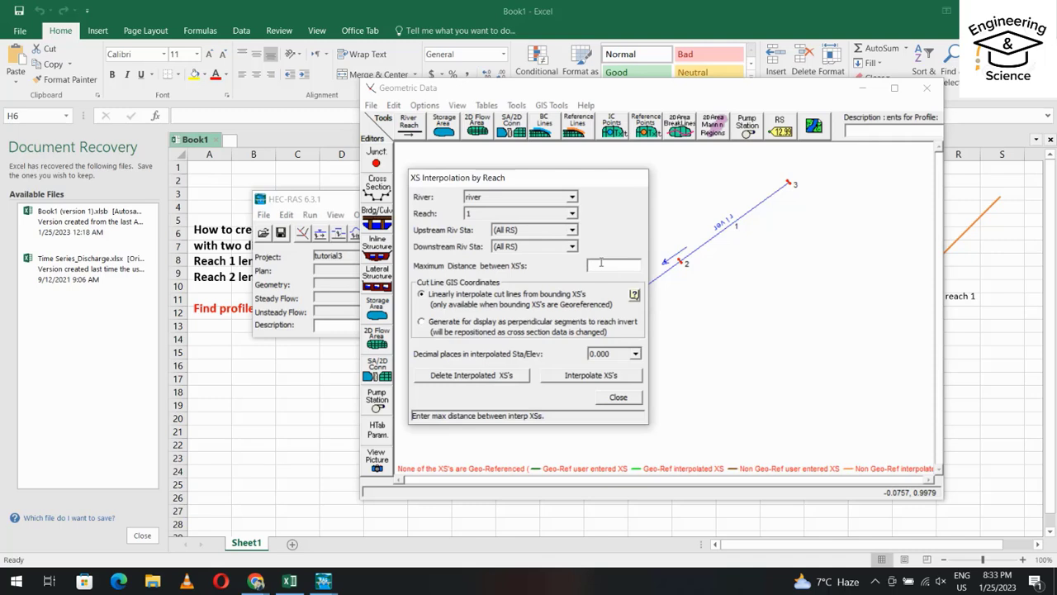
pyautogui.write('250')
pyautogui.click(589, 377)
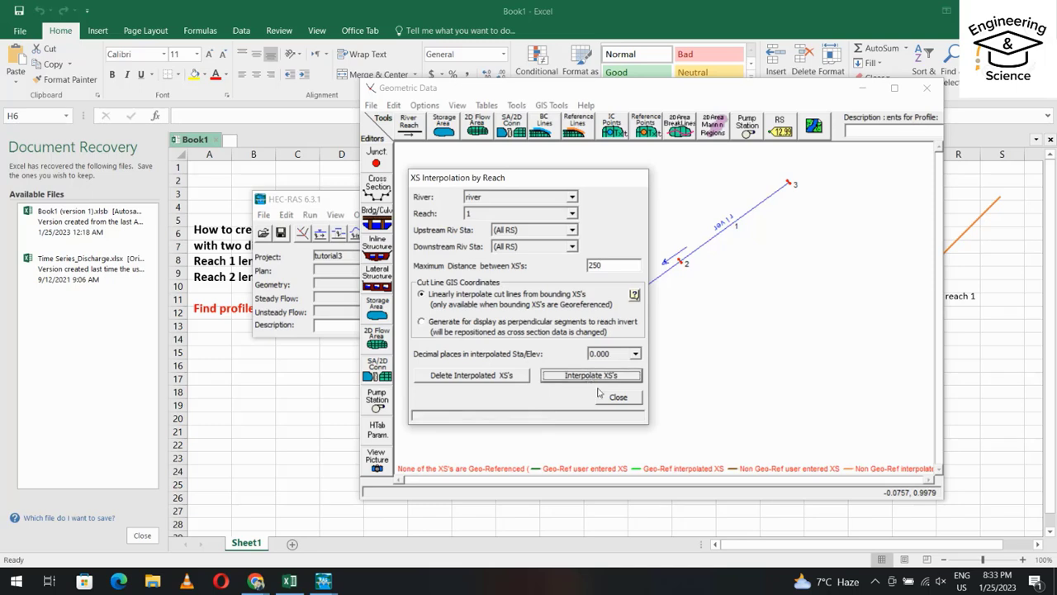
pyautogui.click(618, 398)
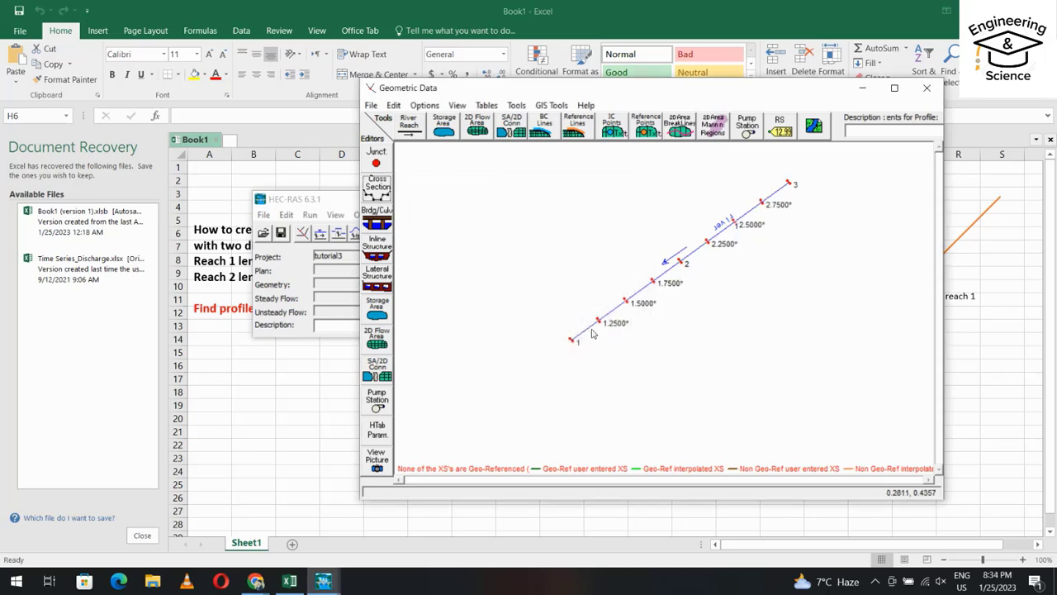
# Step: Save the geometry as 'Geometry Data' and close the geometry editor
pyautogui.click(371, 104)
pyautogui.click(389, 152)
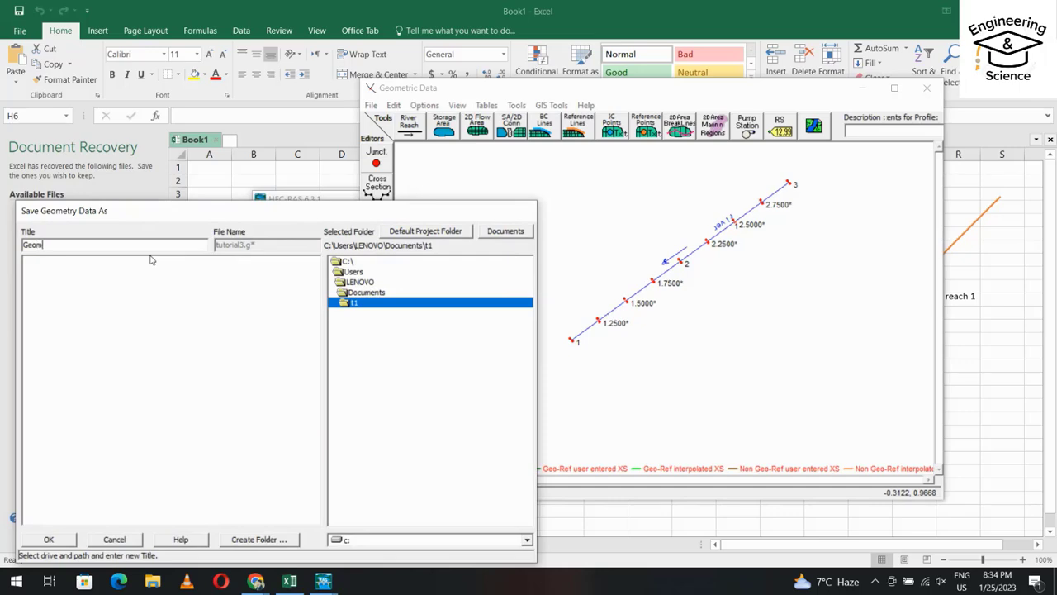
pyautogui.write('Geometry Data')
pyautogui.press('Return')
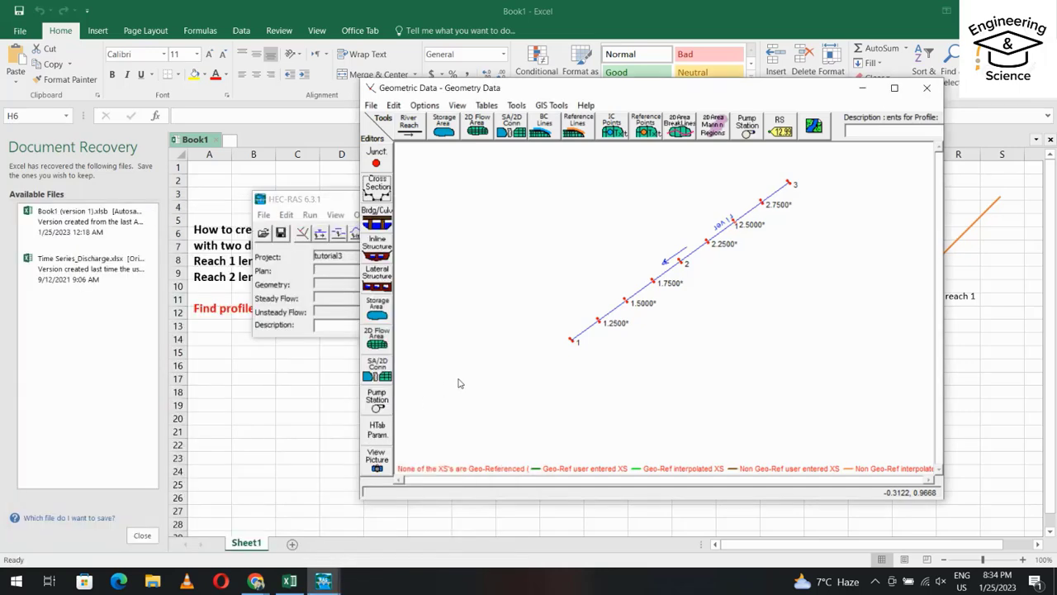
pyautogui.click(926, 87)
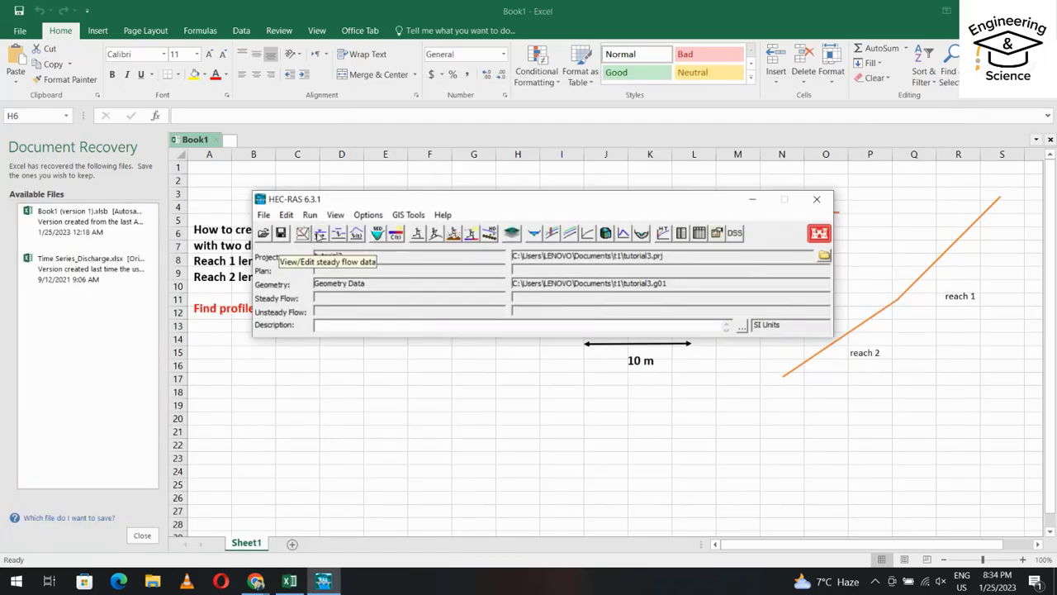
# Step: In Steady Flow Data, set the number of profiles to 5
pyautogui.click(286, 215)
pyautogui.click(309, 251)
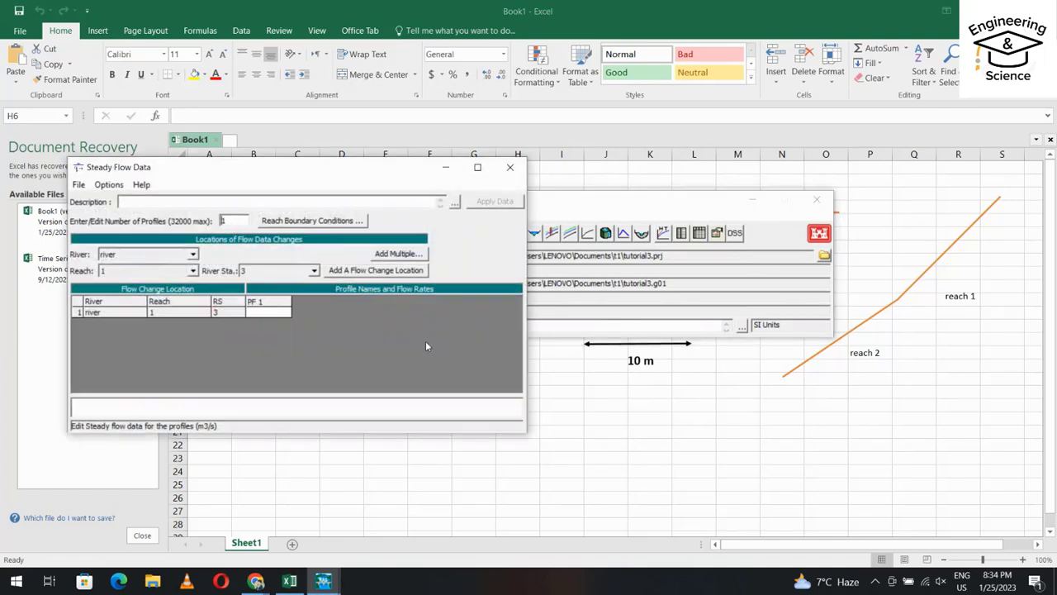
pyautogui.doubleClick(224, 220)
pyautogui.write('5')
pyautogui.click(297, 350)
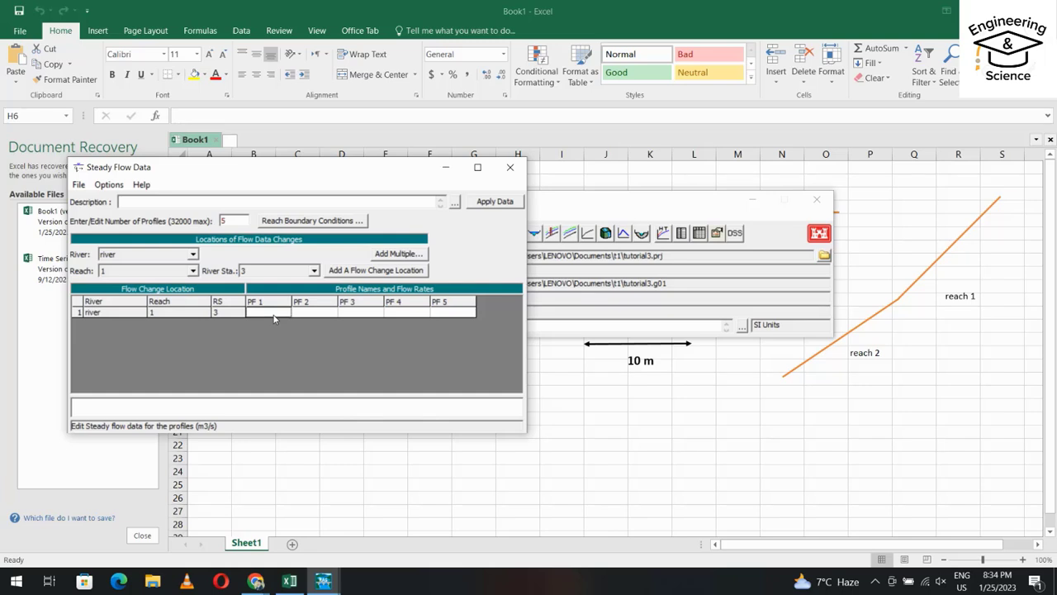
# Step: Enter flows of 100, 200 and 400 for PF 2 to PF 4 at river station 3
pyautogui.click(314, 313)
pyautogui.write('100')
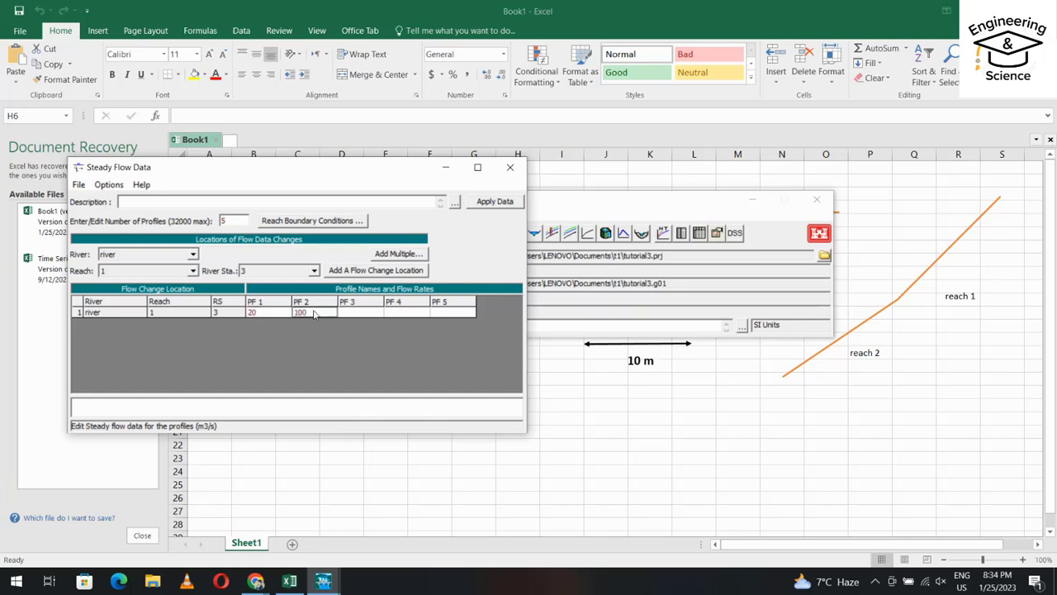
pyautogui.click(360, 312)
pyautogui.write('200')
pyautogui.click(402, 314)
pyautogui.write('400')
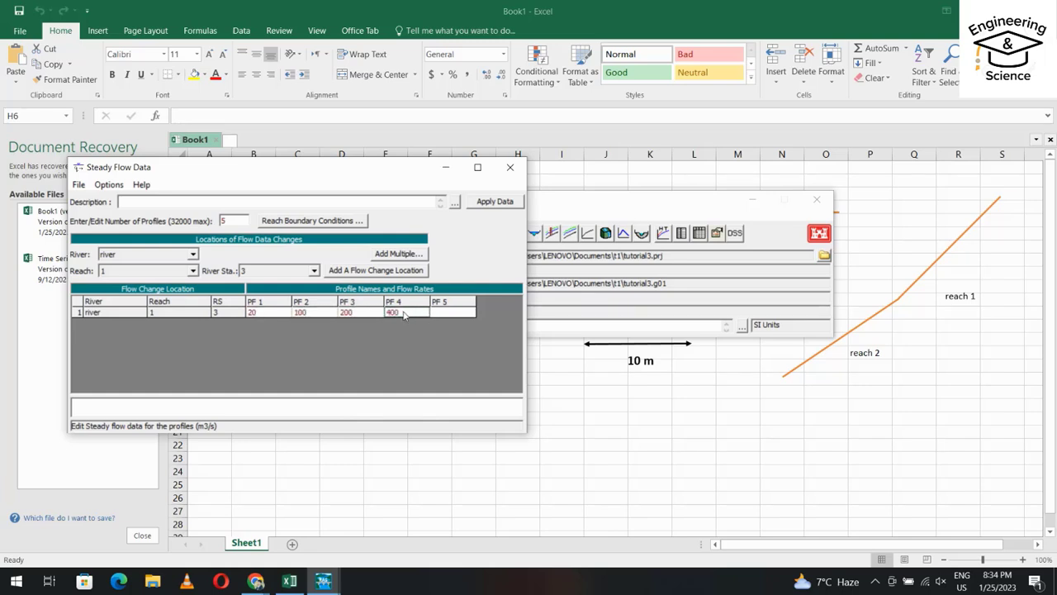
pyautogui.click(441, 316)
# Step: Enter 500 for PF 5 and set reach 1's upstream boundary to normal depth, slope 0.003
pyautogui.write('500')
pyautogui.press('Return')
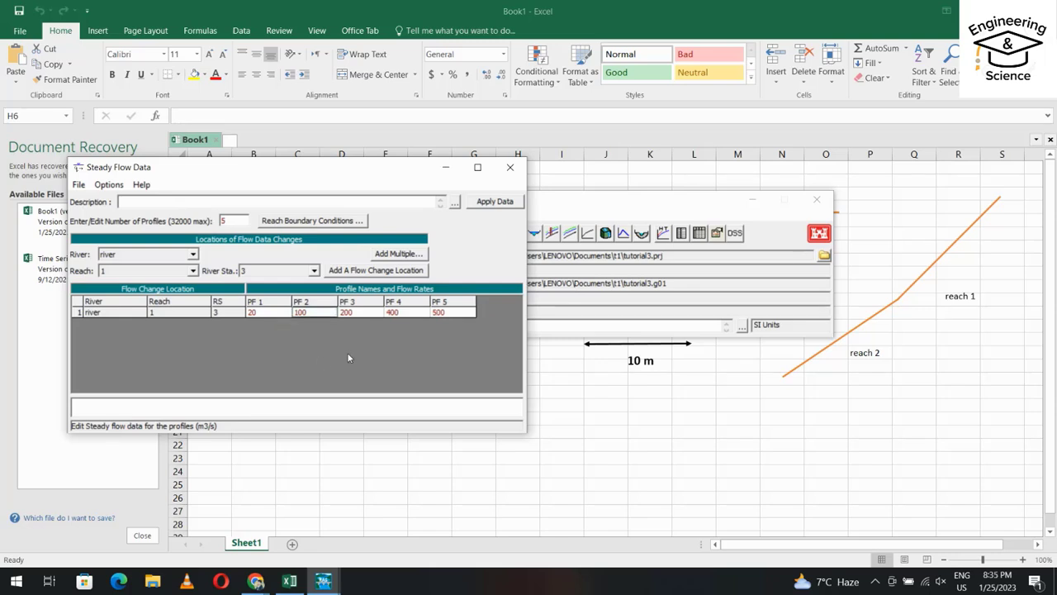
pyautogui.click(313, 221)
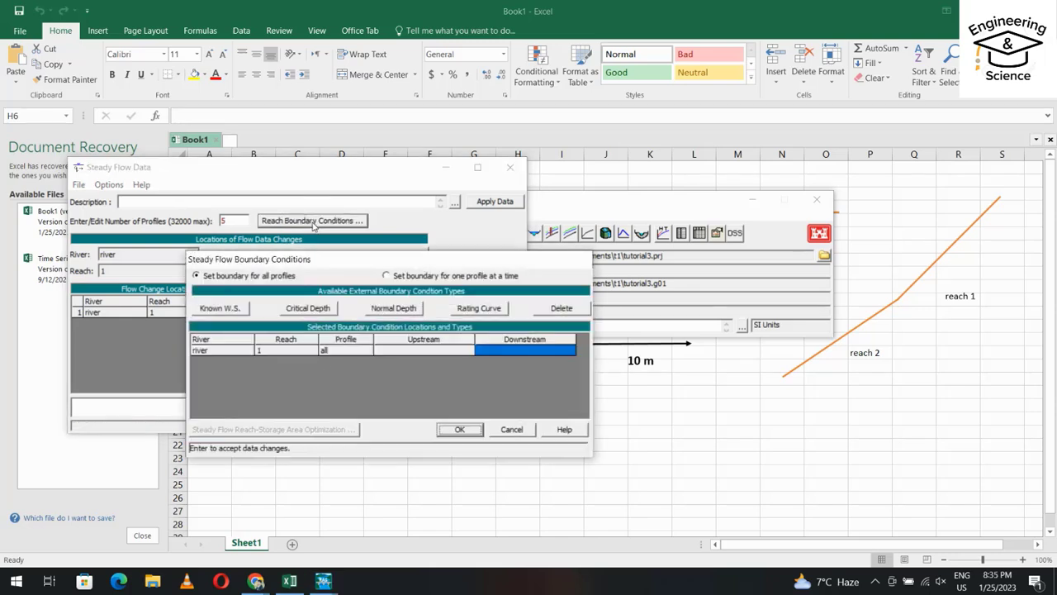
pyautogui.click(431, 351)
pyautogui.click(393, 307)
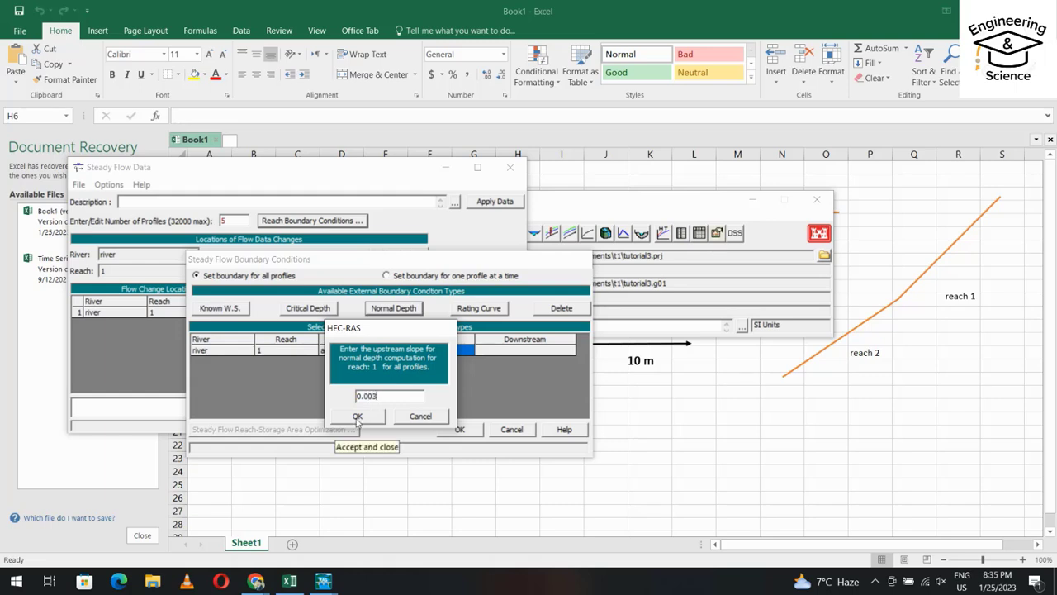
pyautogui.click(357, 417)
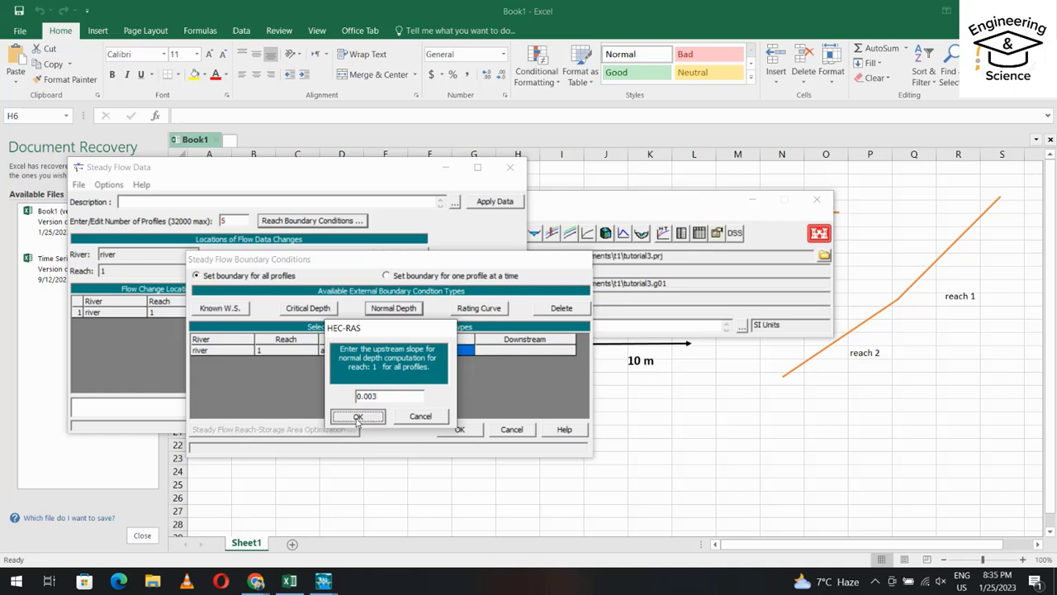
# Step: Set the downstream boundary to critical depth and accept the boundary conditions
pyautogui.click(528, 351)
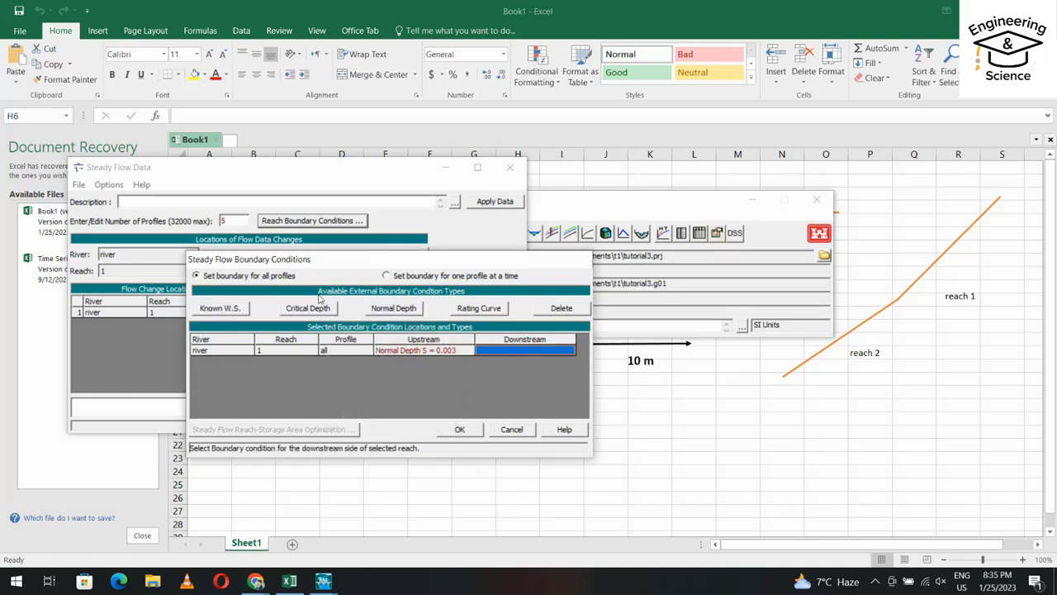
pyautogui.click(307, 308)
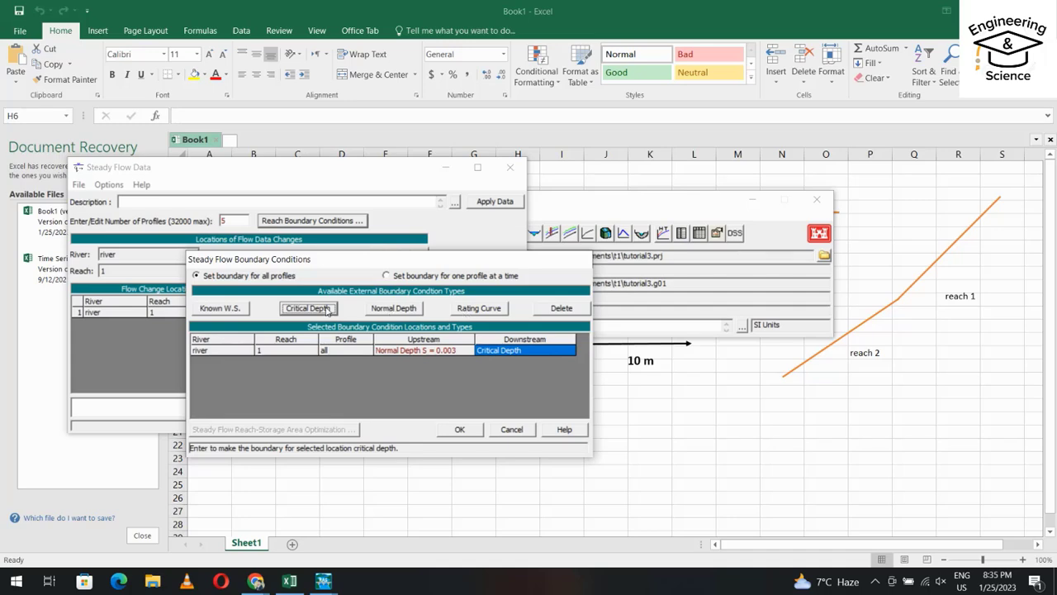
pyautogui.click(464, 431)
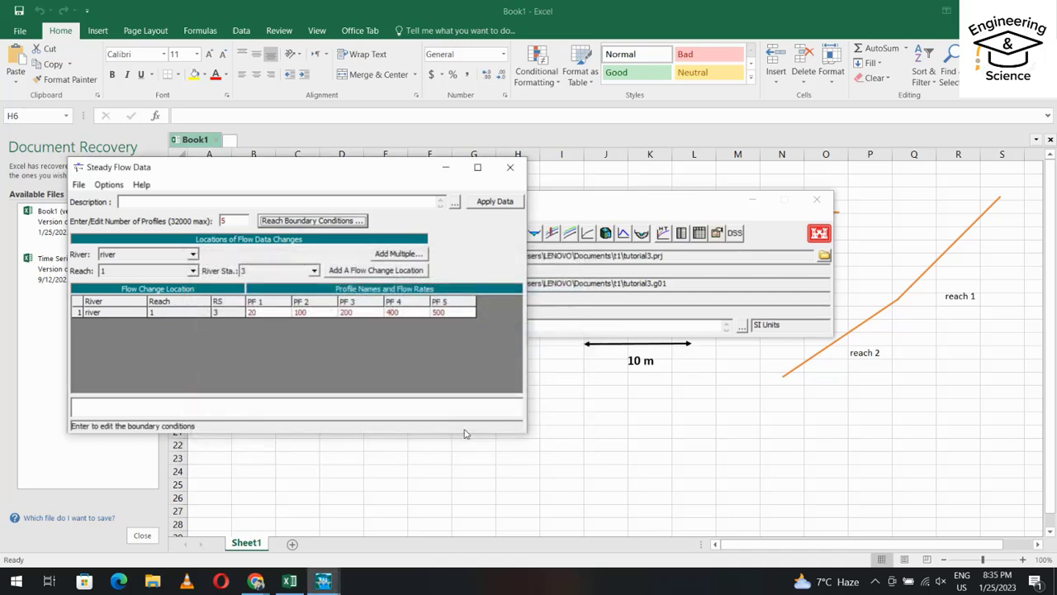
# Step: Save the steady flow data as 'flow data' (tutorial3.f01) and close the Steady Flow Data editor
pyautogui.click(78, 184)
pyautogui.click(99, 231)
pyautogui.write('flow data')
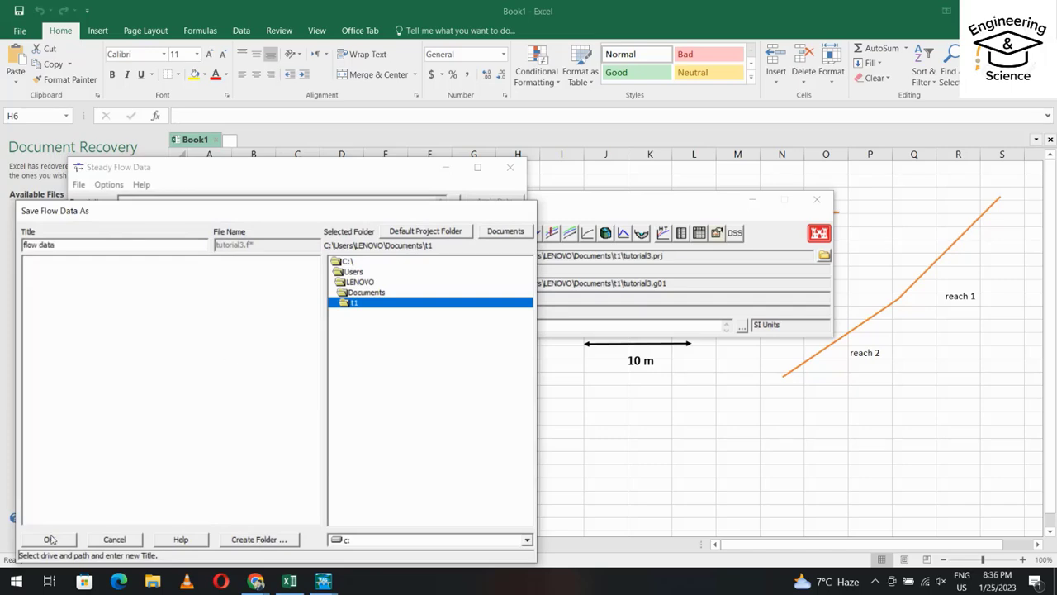
pyautogui.click(48, 539)
pyautogui.click(507, 169)
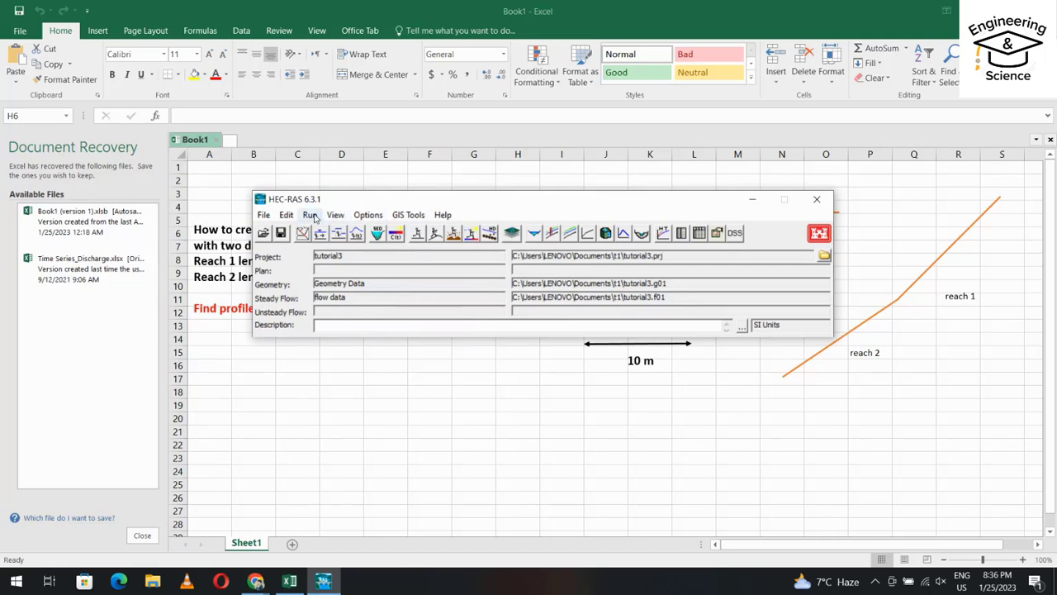
# Step: Set up the steady flow analysis with a Mixed flow regime and a plan Short ID
pyautogui.click(312, 215)
pyautogui.click(325, 231)
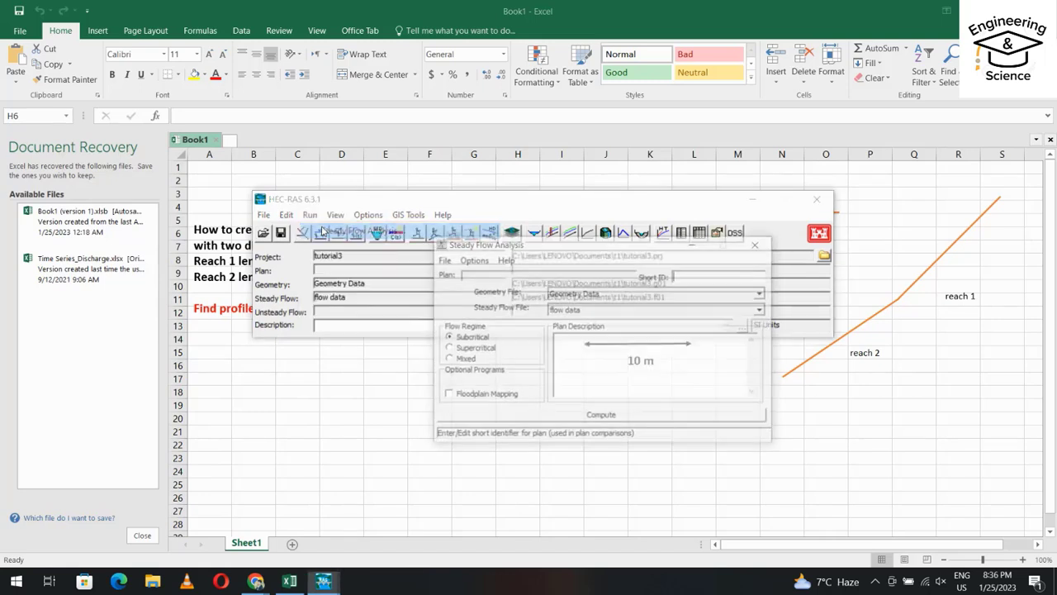
pyautogui.click(451, 361)
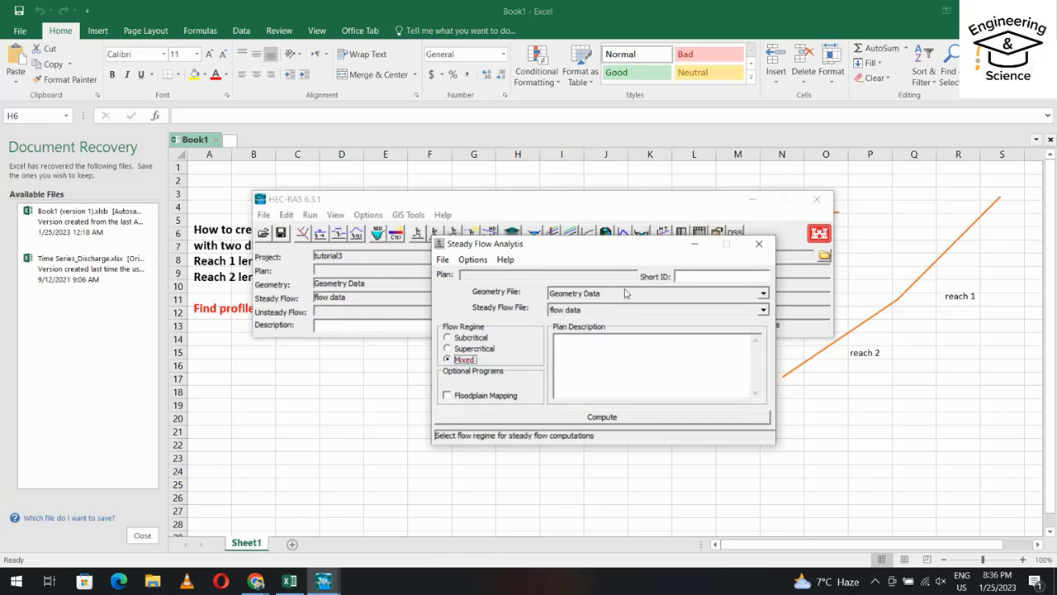
pyautogui.click(680, 275)
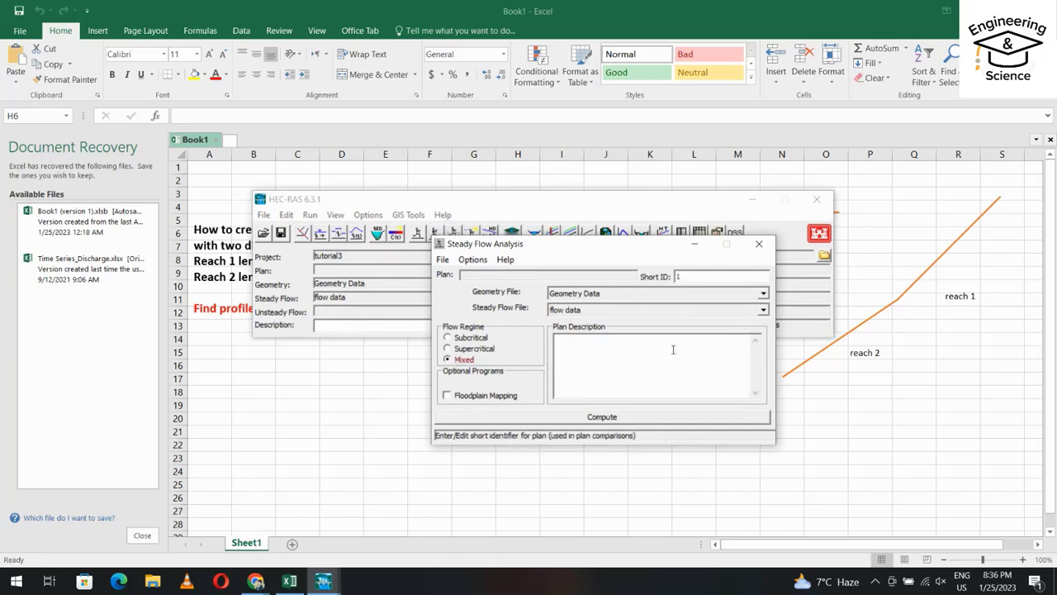
# Step: Compute all 5 profiles, then save the plan as Plan 01 (tutorial3.p01)
pyautogui.click(625, 417)
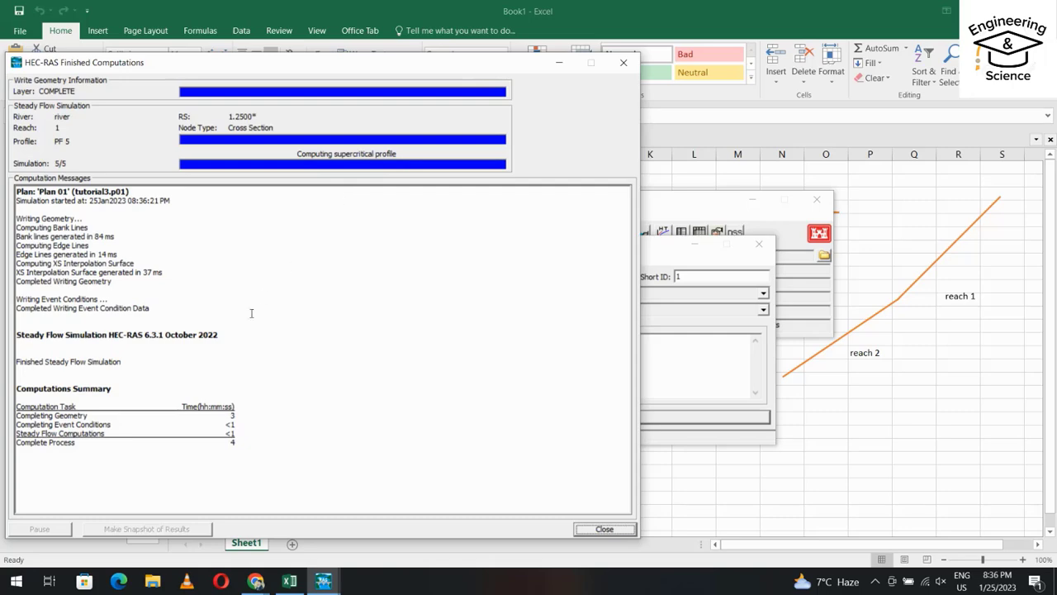
pyautogui.click(624, 62)
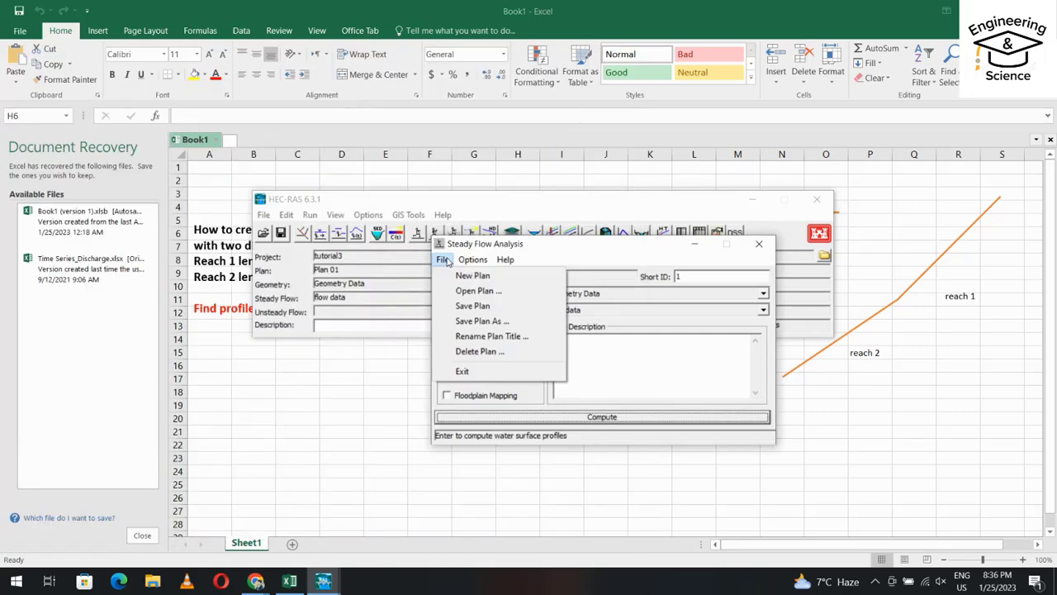
pyautogui.click(442, 260)
pyautogui.click(463, 307)
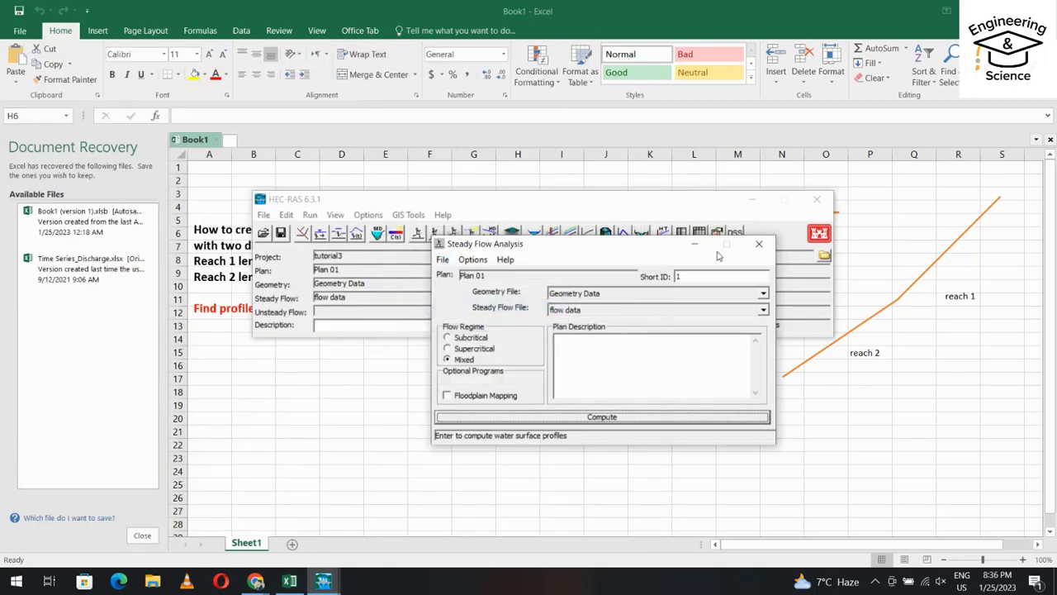
# Step: Show the cross-section plot and animate it through profiles PF 1 to PF 5
pyautogui.click(759, 244)
pyautogui.click(535, 233)
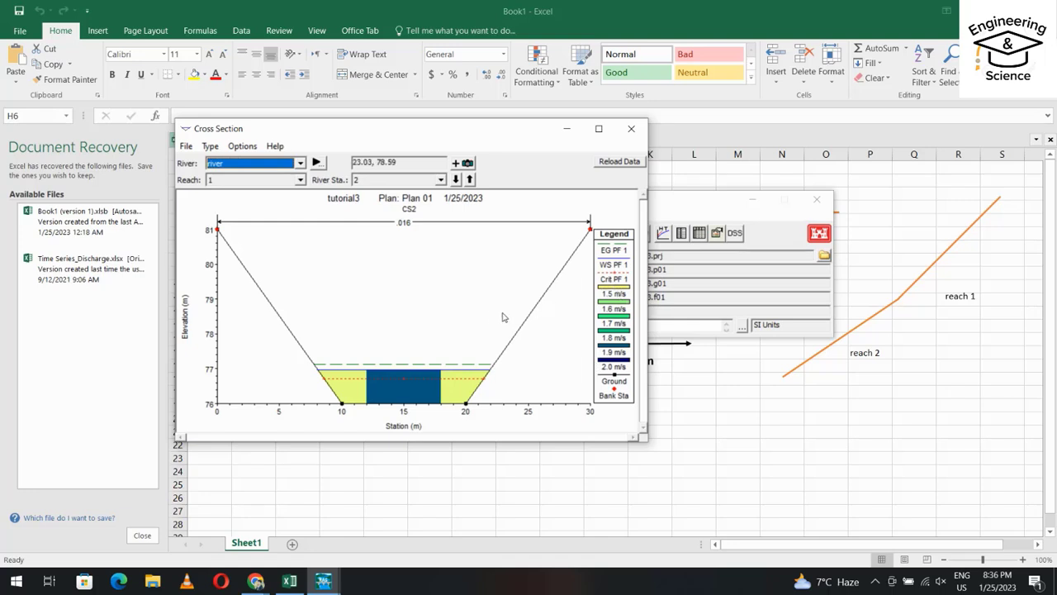
pyautogui.click(317, 164)
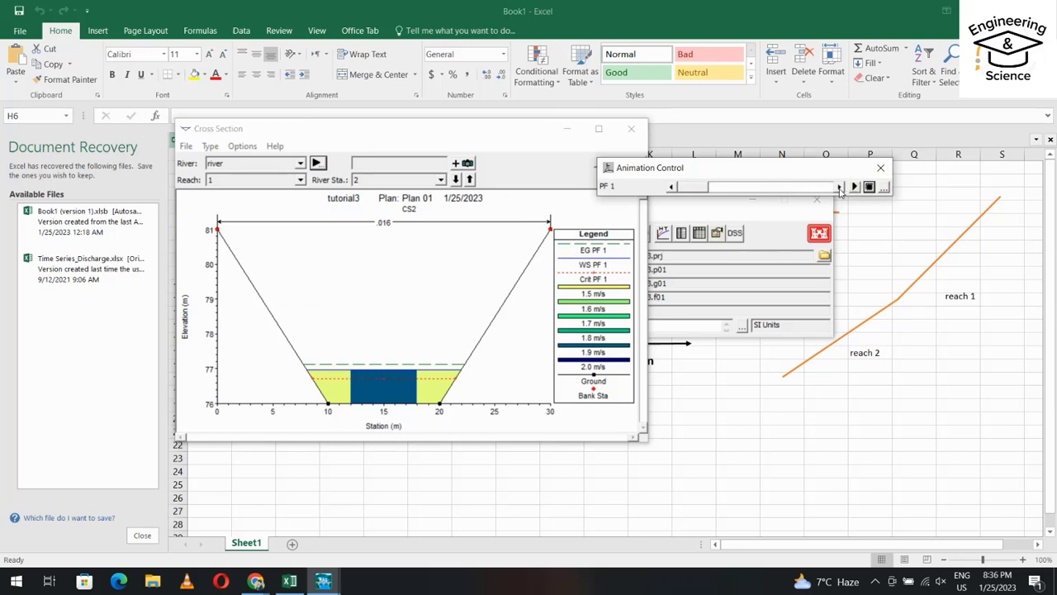
pyautogui.click(839, 188)
pyautogui.click(839, 188)
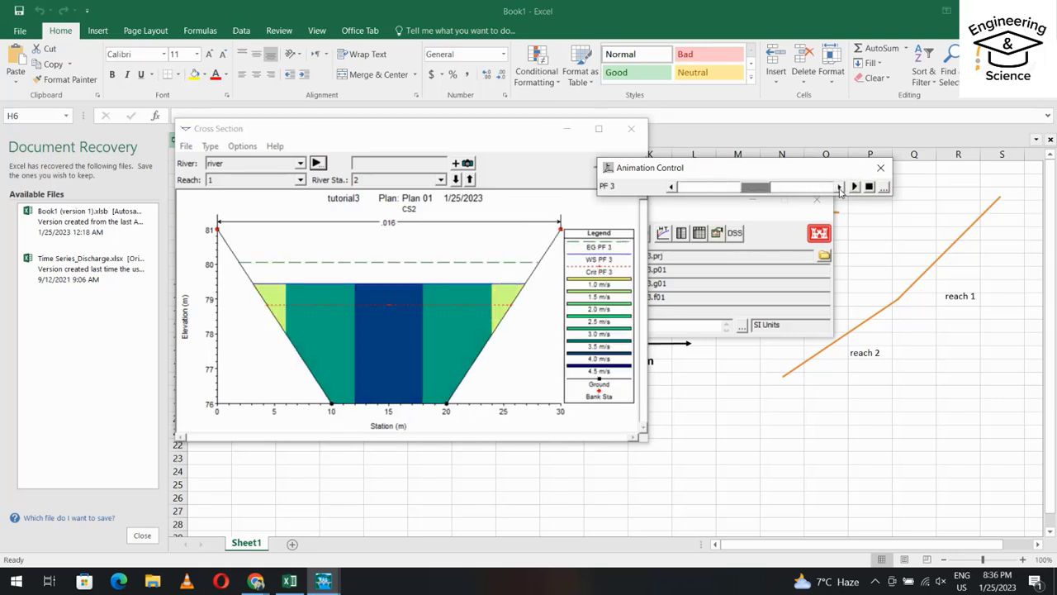
pyautogui.click(839, 187)
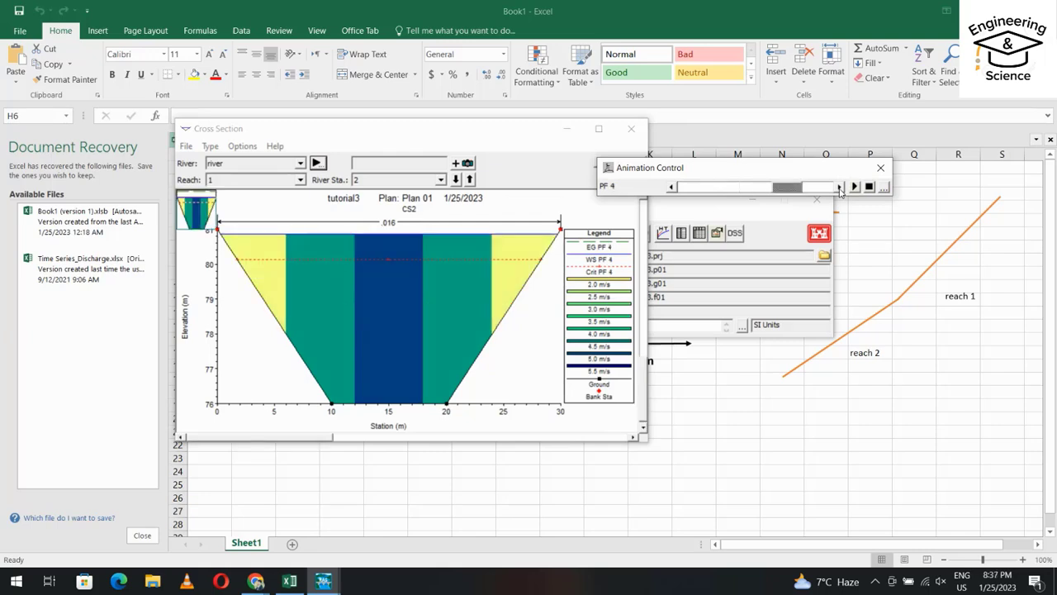
pyautogui.click(839, 187)
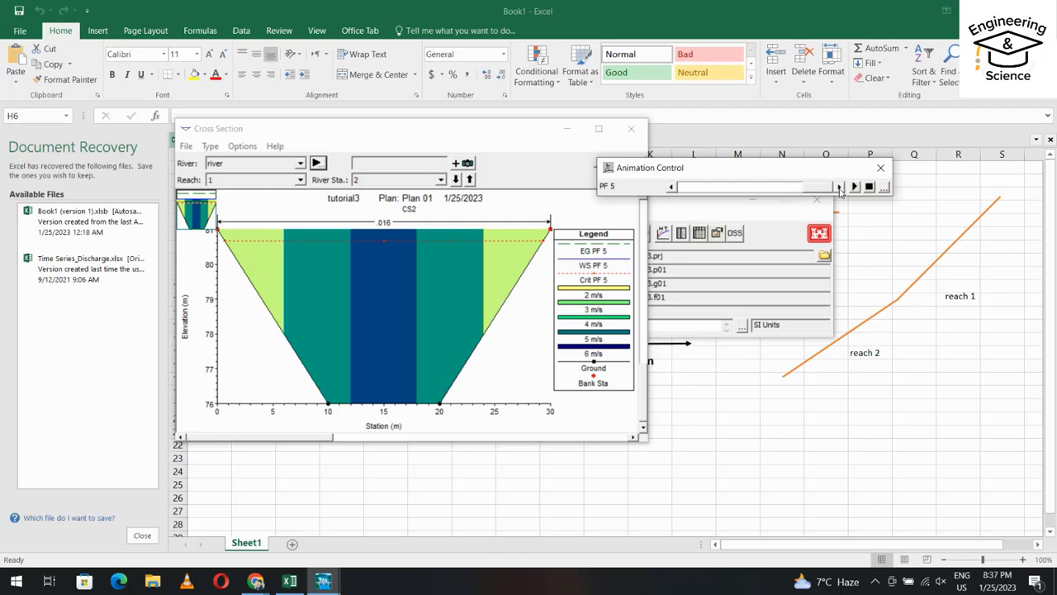
# Step: Inspect the PF 5 velocity distribution at river station 2, then close the cross-section plot
pyautogui.click(508, 281)
pyautogui.moveTo(508, 280)
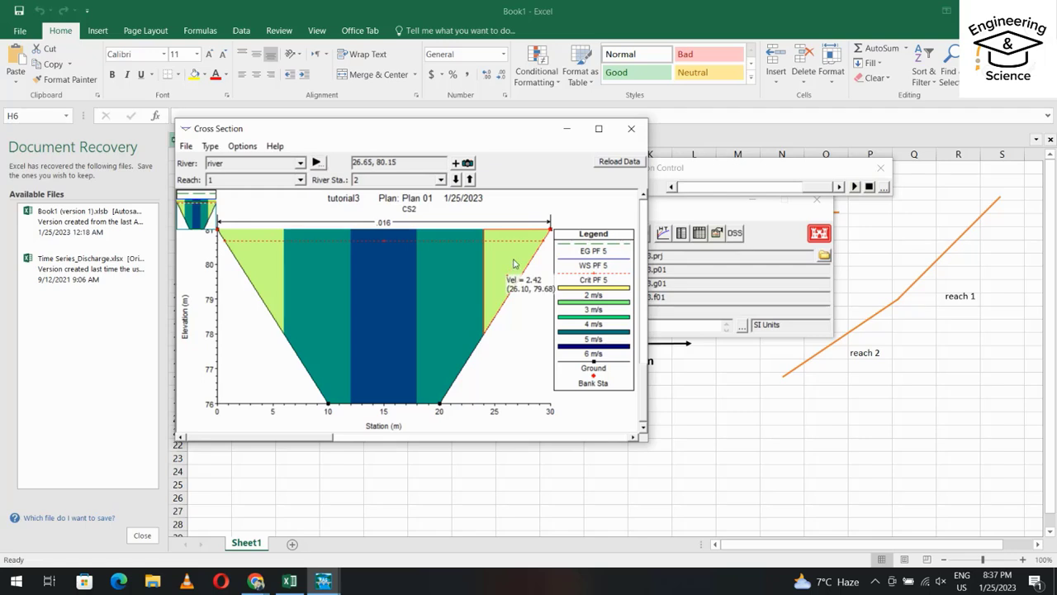
pyautogui.moveTo(452, 284)
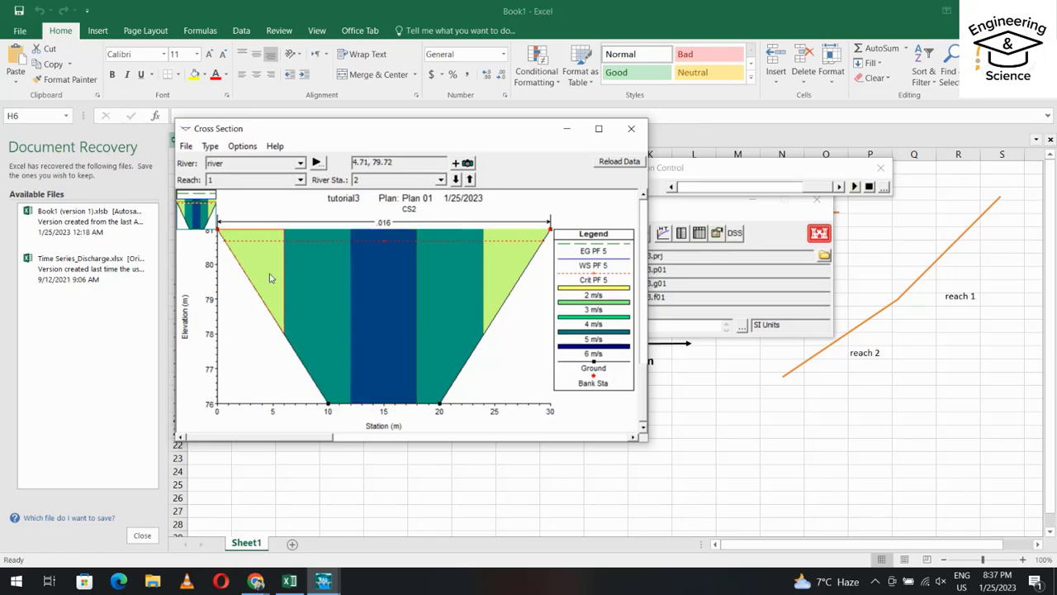
pyautogui.click(631, 128)
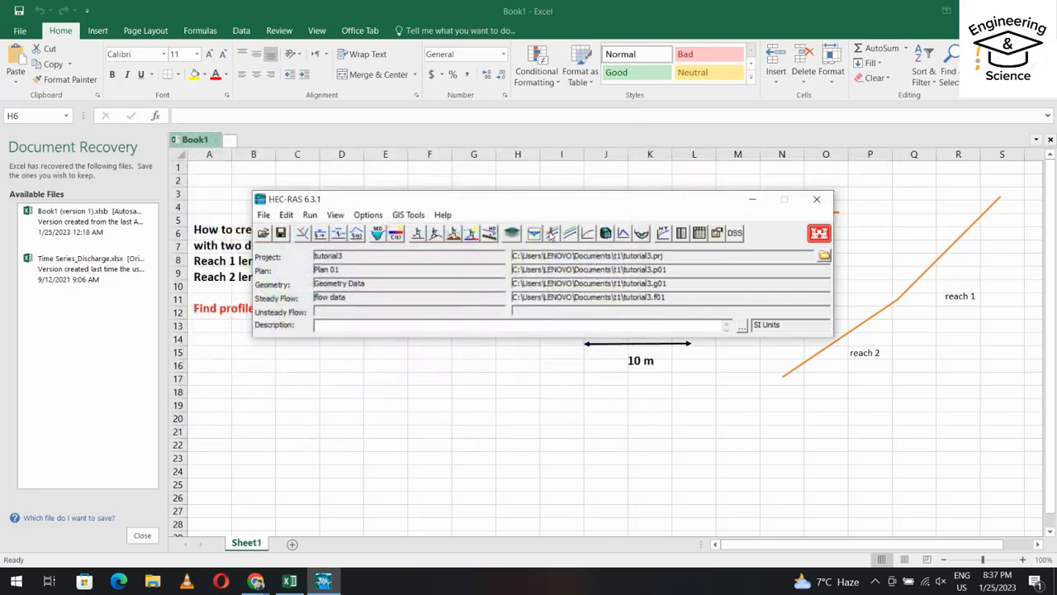
pyautogui.click(552, 234)
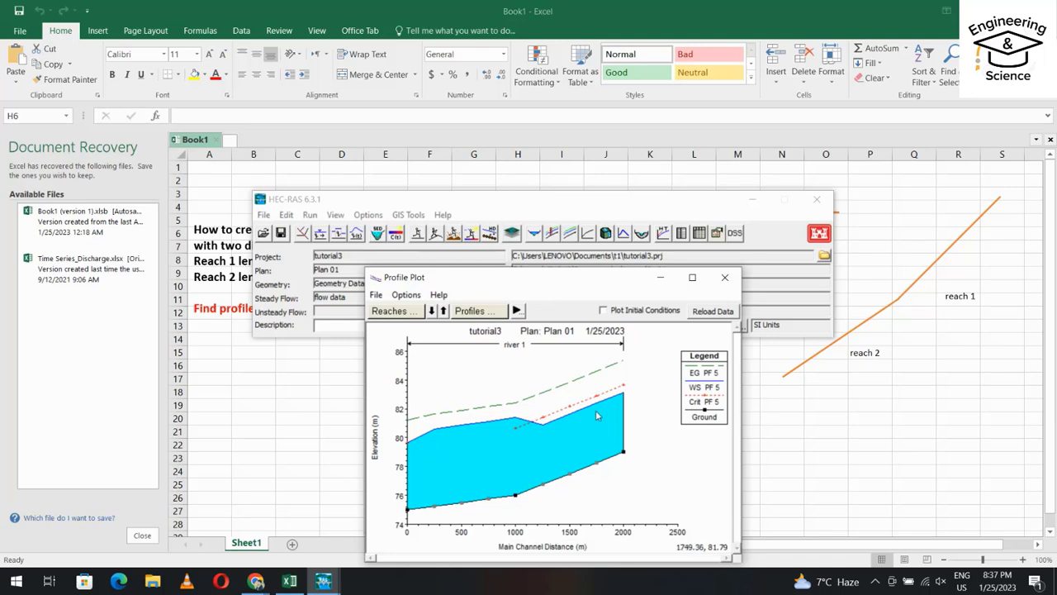
pyautogui.click(515, 310)
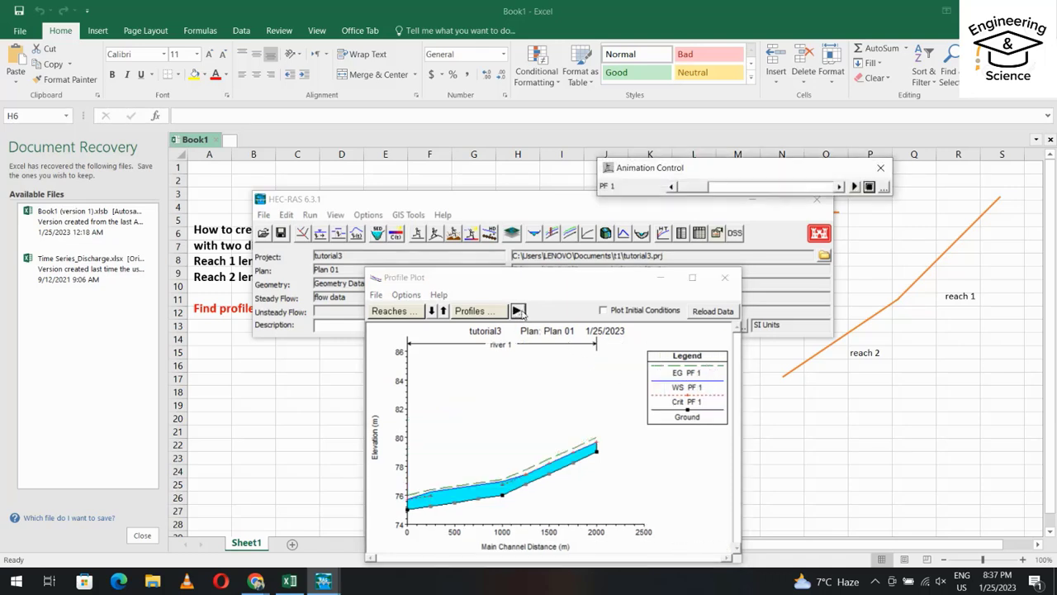
pyautogui.click(840, 187)
pyautogui.click(840, 187)
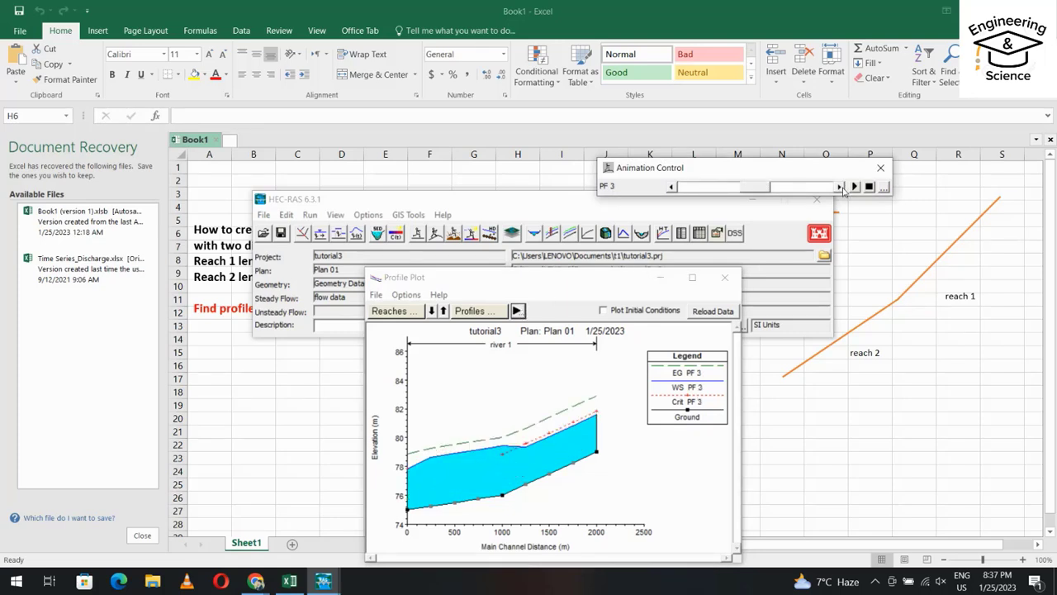
pyautogui.click(840, 186)
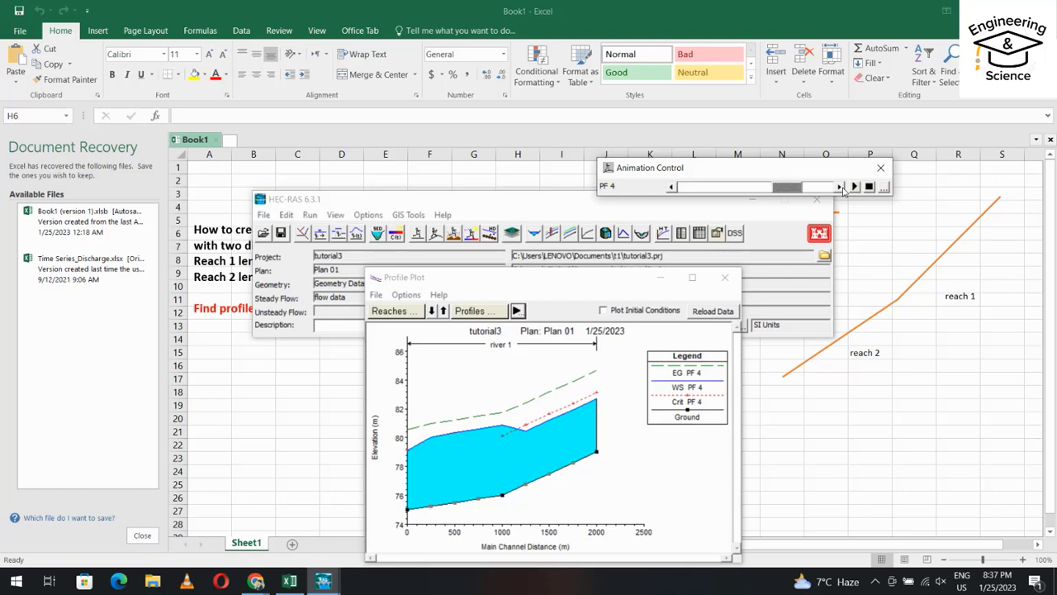
pyautogui.click(840, 188)
pyautogui.click(724, 277)
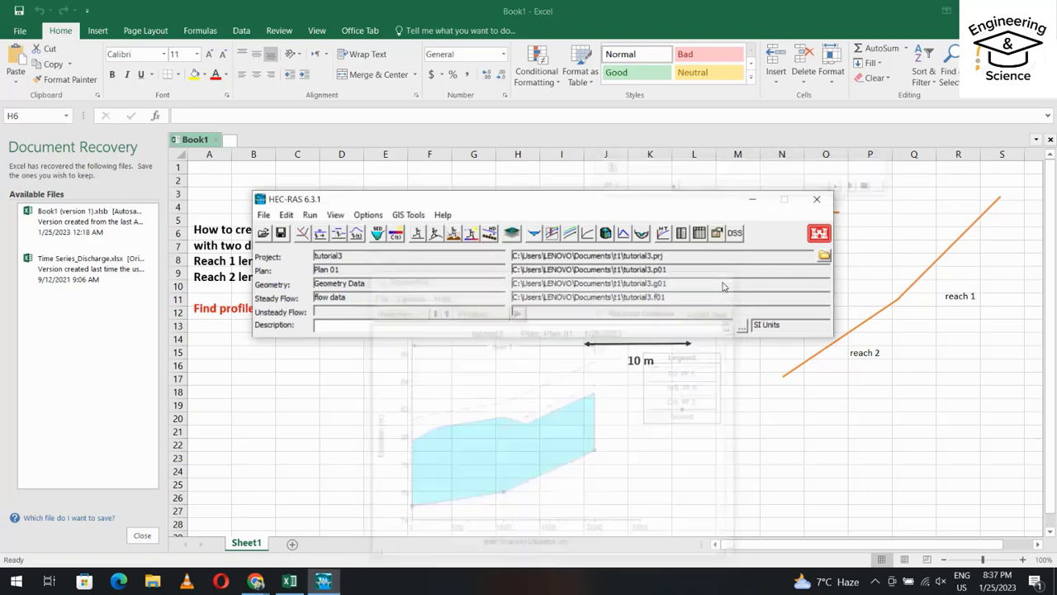
# Step: Show the X-Y-Z perspective plot from upstream RS 1.7500* to 1 at azimuth 75
pyautogui.click(337, 215)
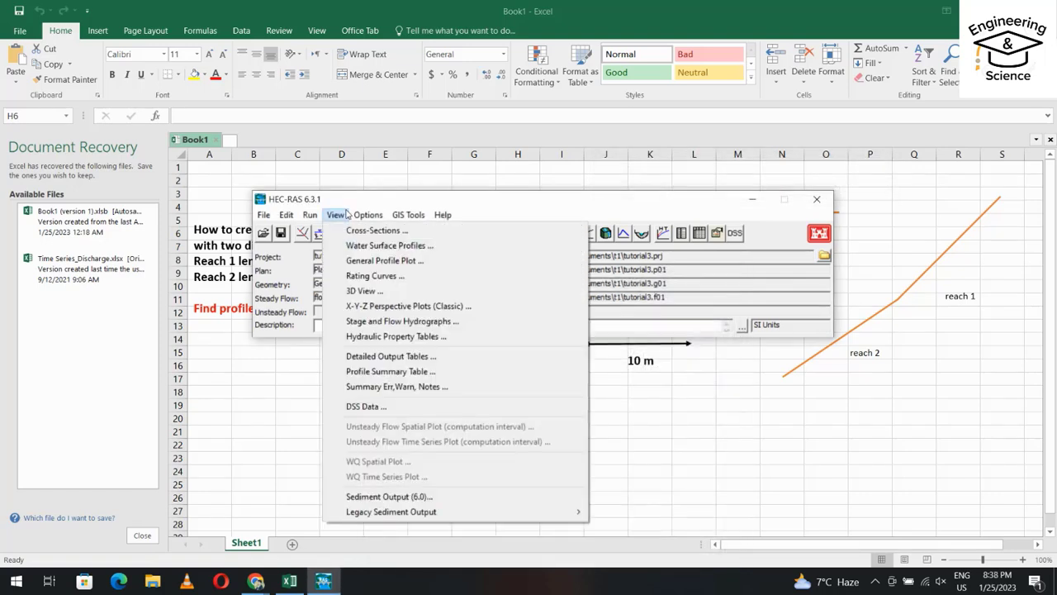
pyautogui.click(368, 307)
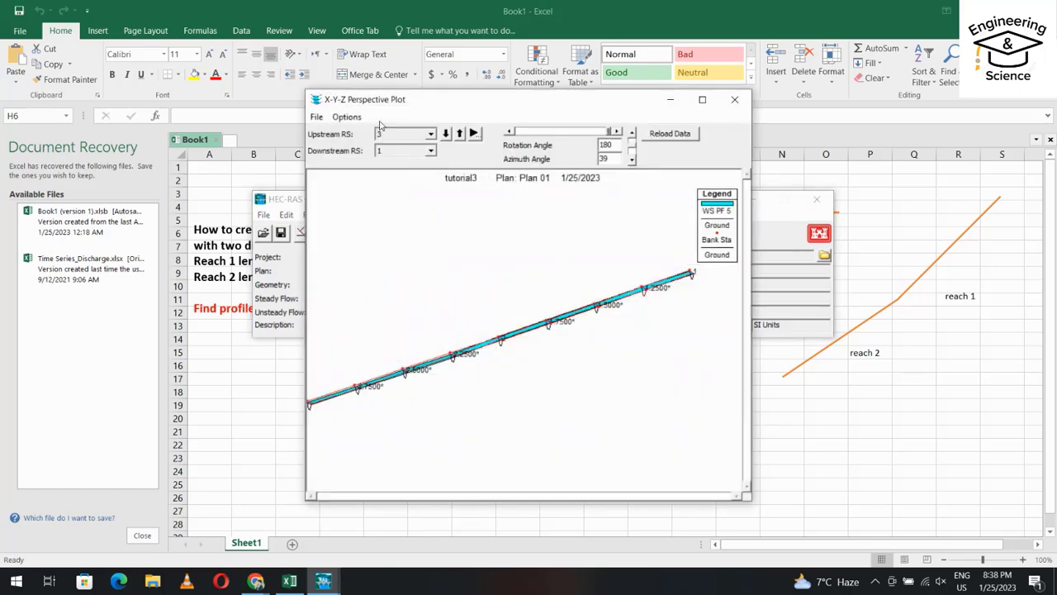
pyautogui.click(431, 134)
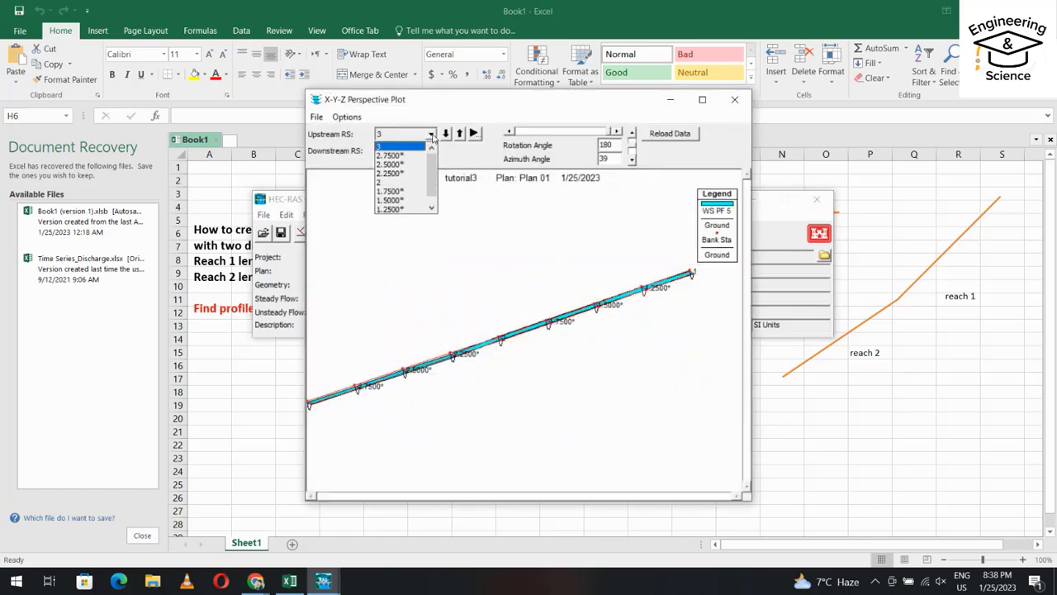
pyautogui.click(405, 190)
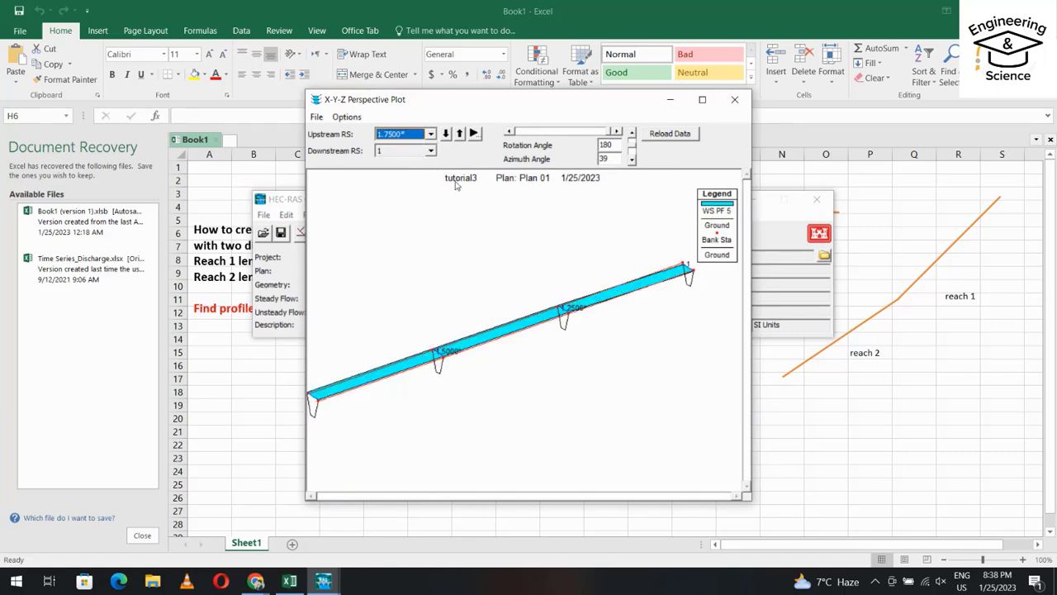
pyautogui.click(632, 134)
pyautogui.click(632, 161)
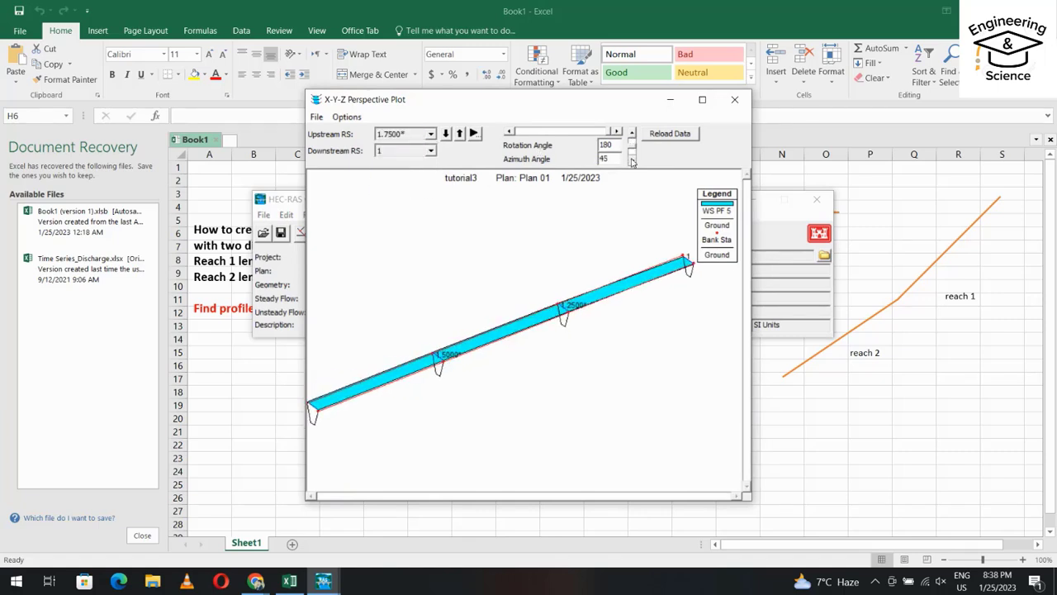
pyautogui.moveTo(631, 161); pyautogui.dragTo(631, 161)
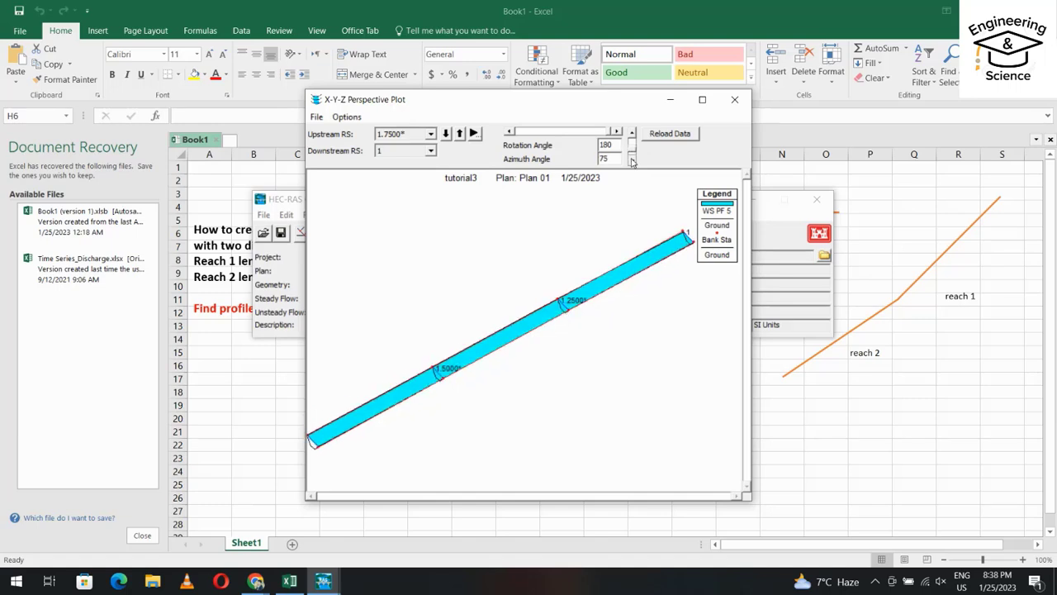